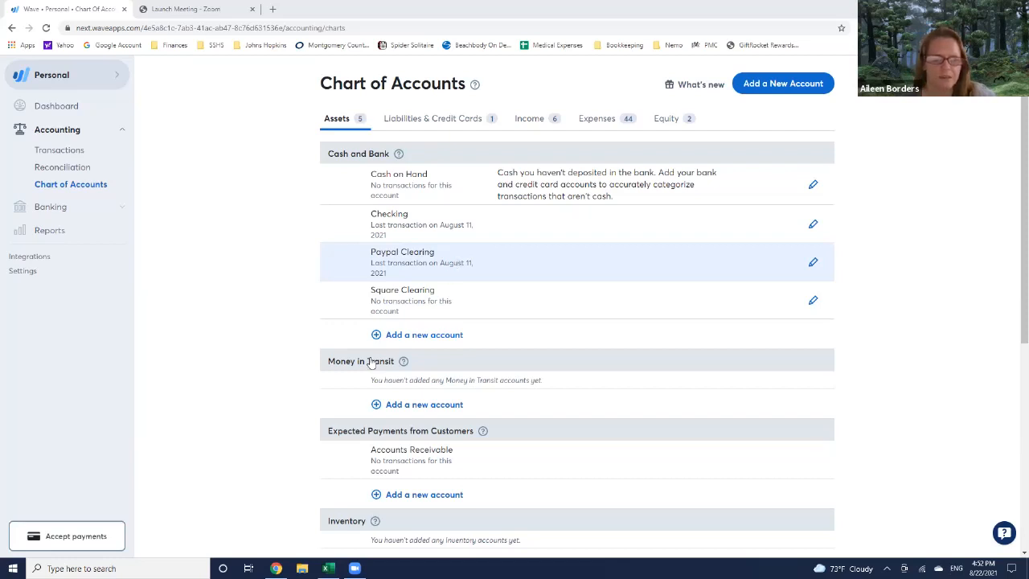
Switch to the Download.CSV workbook in Excel and review the gross, fee and net columns on the Paypal and Square sheets.
{"action": "left_click", "coordinate": [328, 568]}
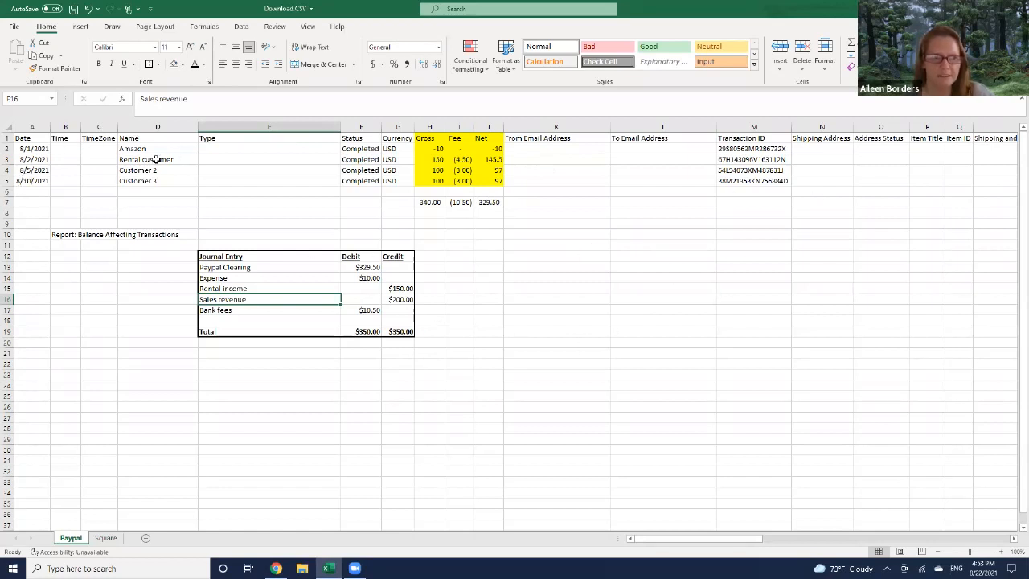
{"action": "left_click", "coordinate": [433, 149]}
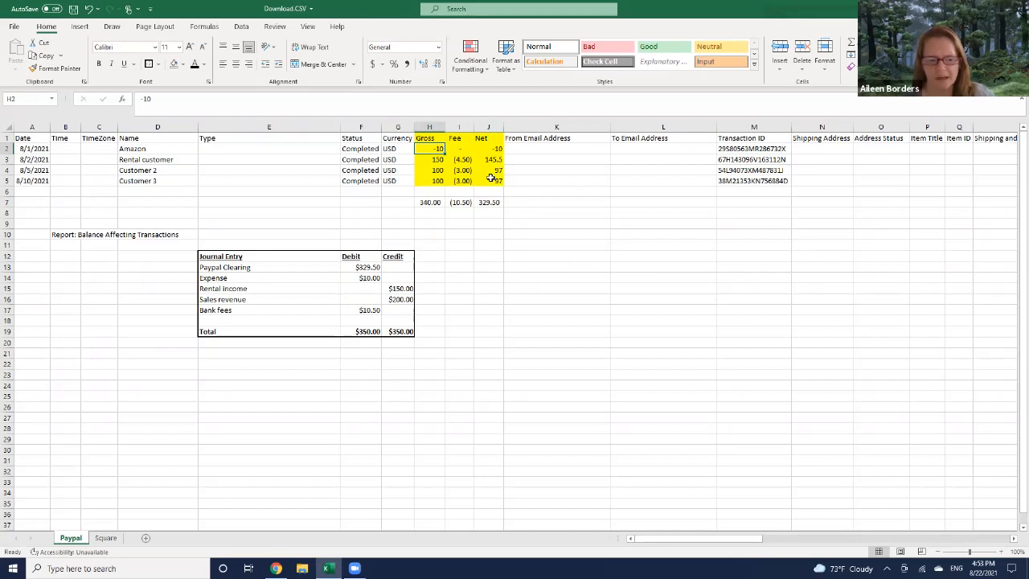
{"action": "left_click", "coordinate": [103, 537]}
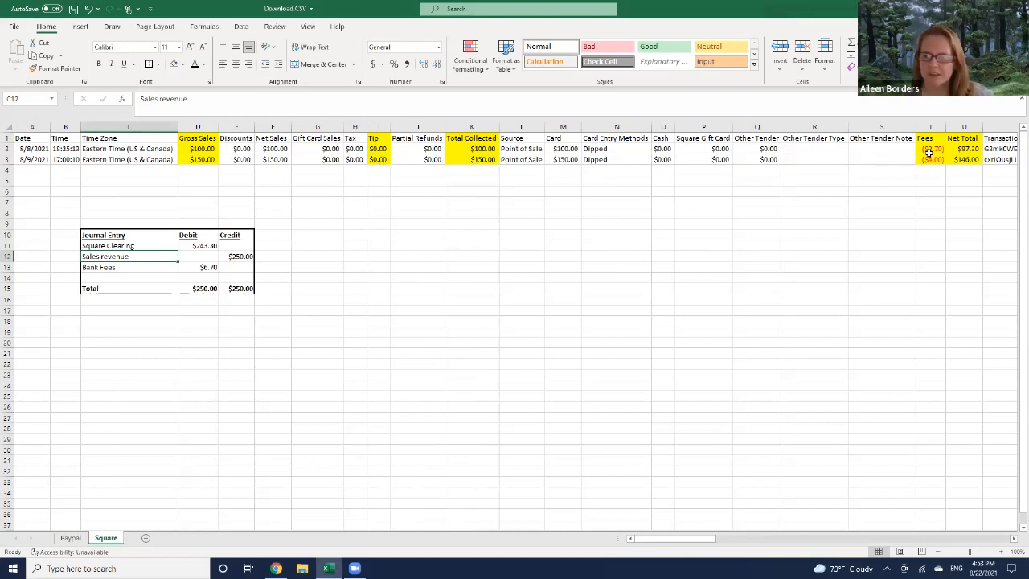
{"action": "left_click", "coordinate": [932, 127]}
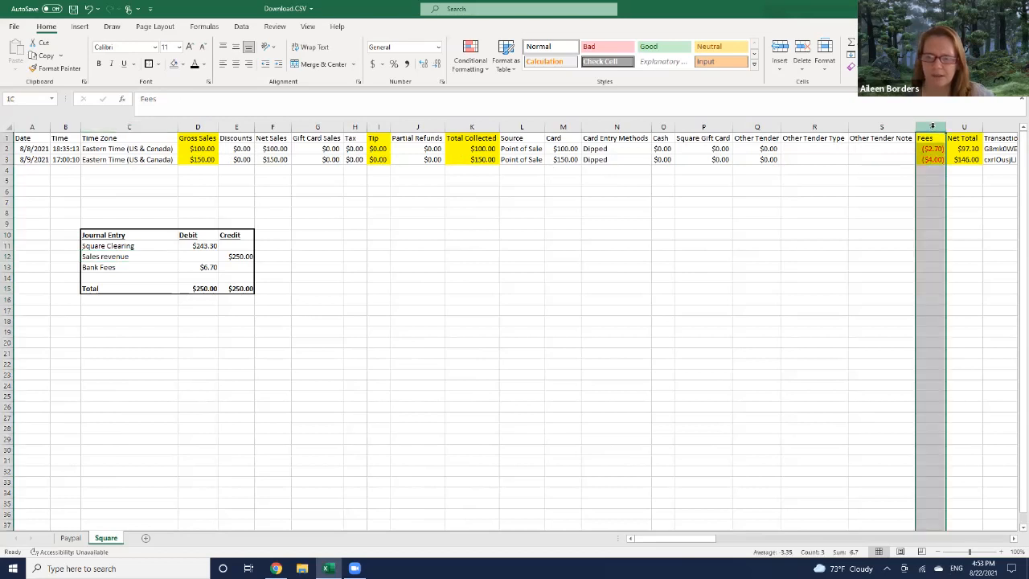
{"action": "left_click", "coordinate": [933, 189]}
{"action": "left_click", "coordinate": [966, 151]}
{"action": "left_click_drag", "start_coordinate": [966, 166], "coordinate": [965, 170]}
{"action": "left_click", "coordinate": [956, 221]}
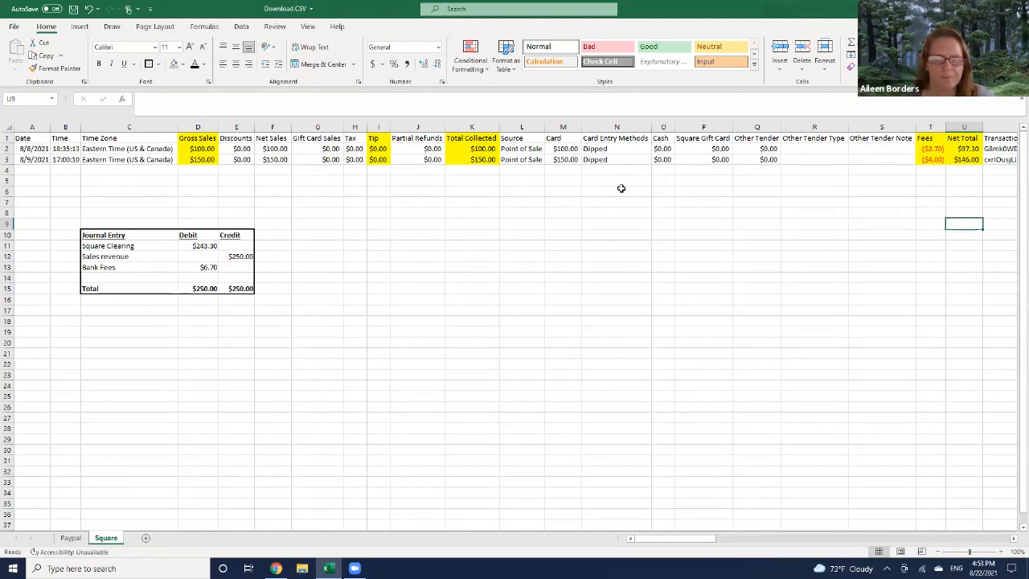
Switch back to Wave in Chrome and categorize the Aug 10, 2021 Square Transfer as a transfer from Square Clearing.
{"action": "left_click", "coordinate": [276, 568]}
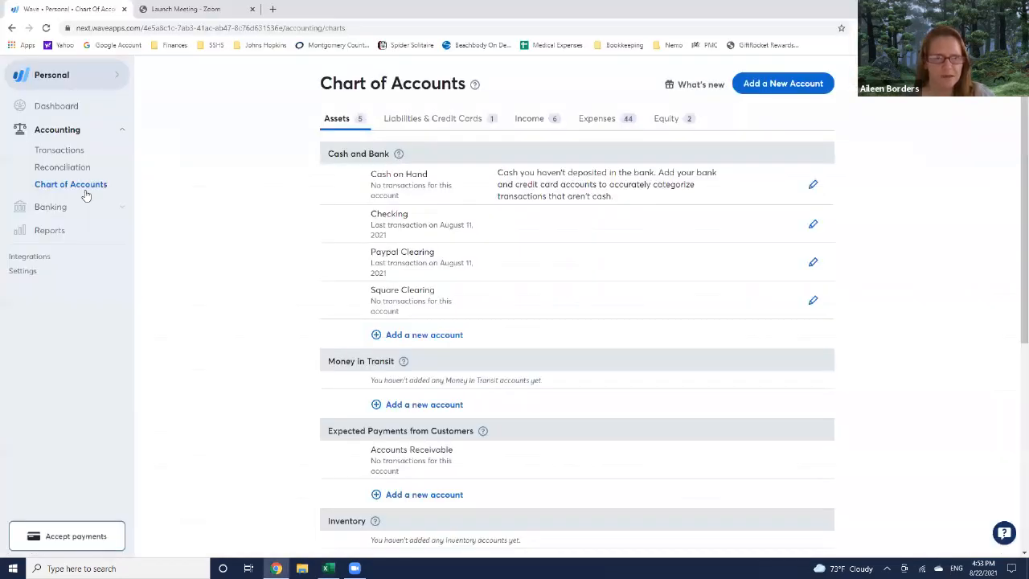
{"action": "left_click", "coordinate": [59, 153]}
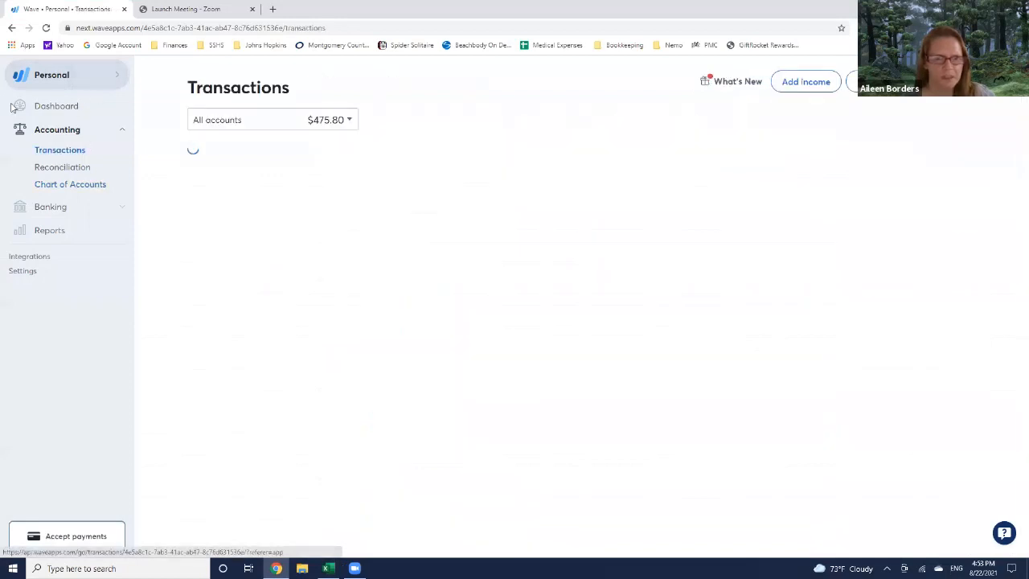
{"action": "left_click", "coordinate": [501, 245]}
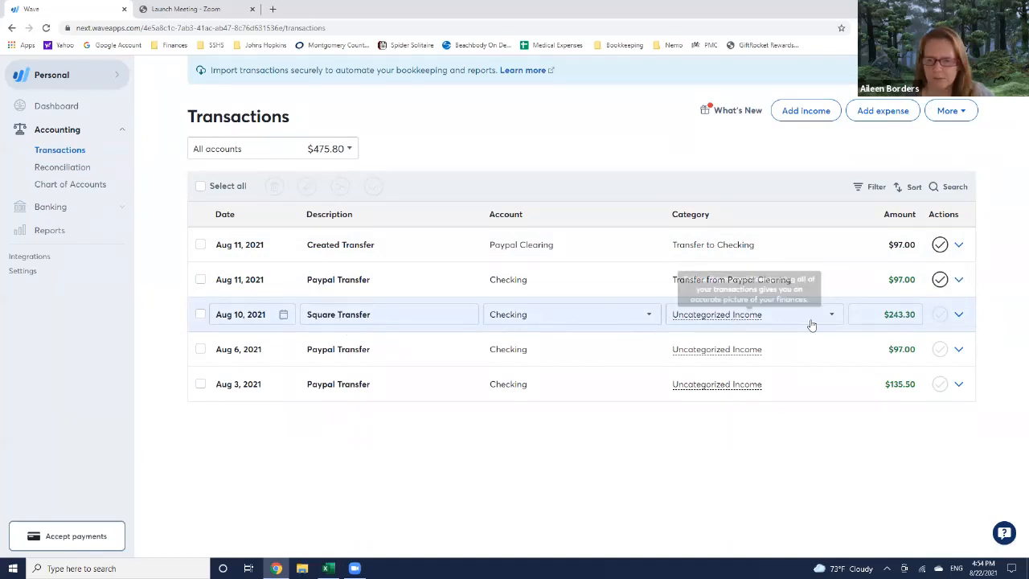
{"action": "left_click", "coordinate": [752, 322]}
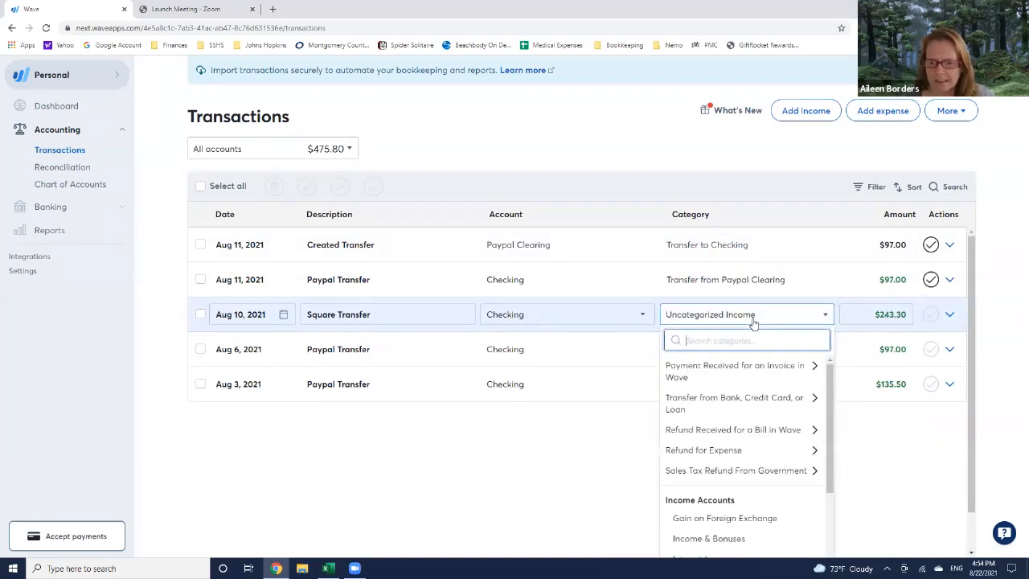
{"action": "left_click", "coordinate": [711, 406]}
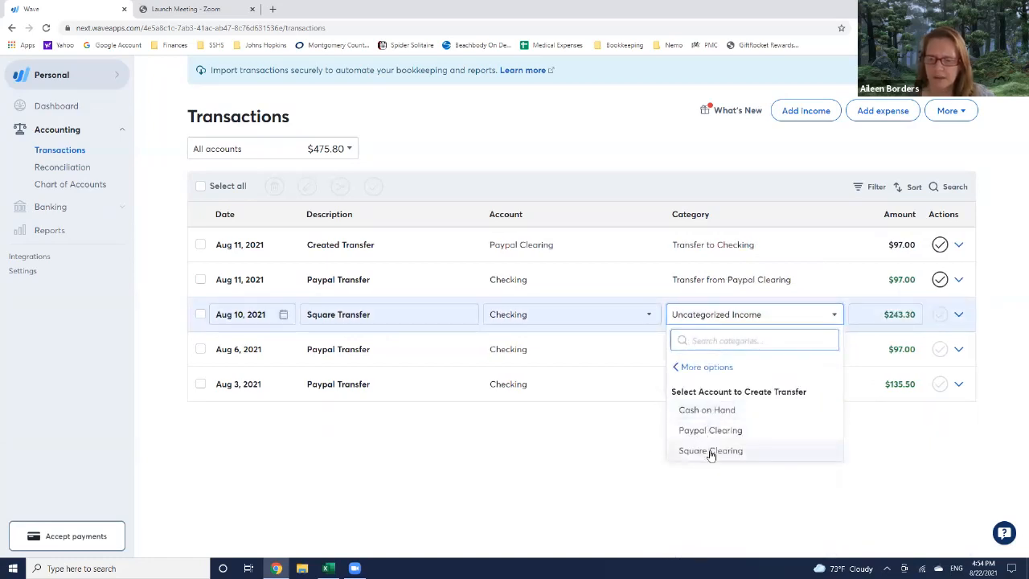
{"action": "left_click", "coordinate": [710, 452]}
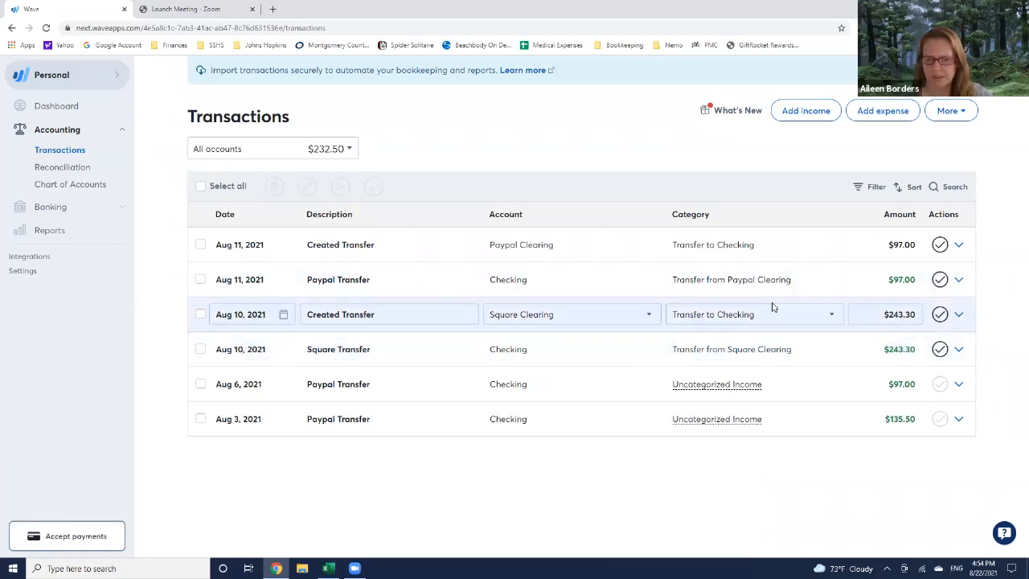
Categorize the Aug 6 and Aug 3, 2021 Paypal Transfer deposits as transfers from Paypal Clearing.
{"action": "left_click", "coordinate": [745, 387]}
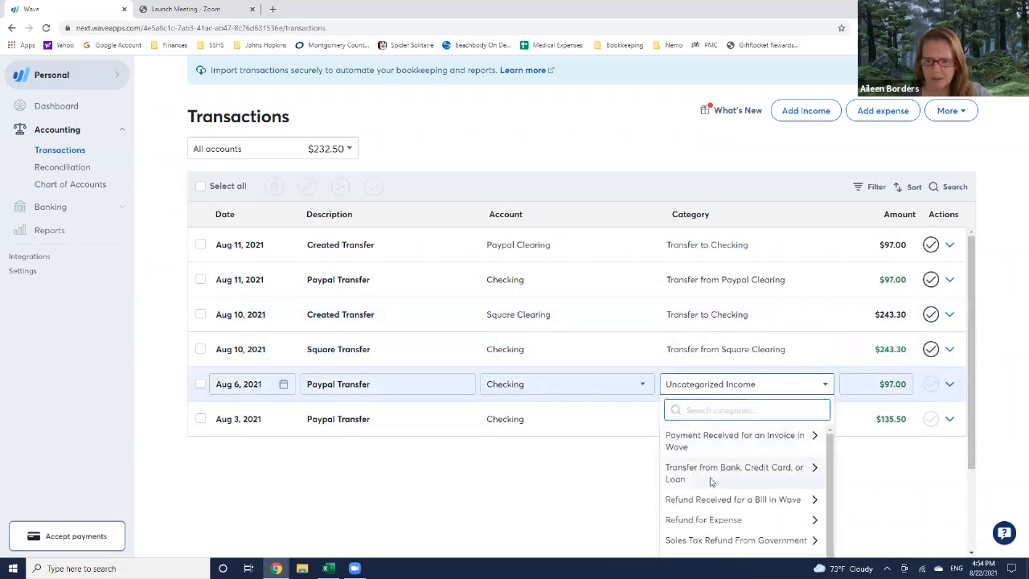
{"action": "left_click", "coordinate": [713, 475]}
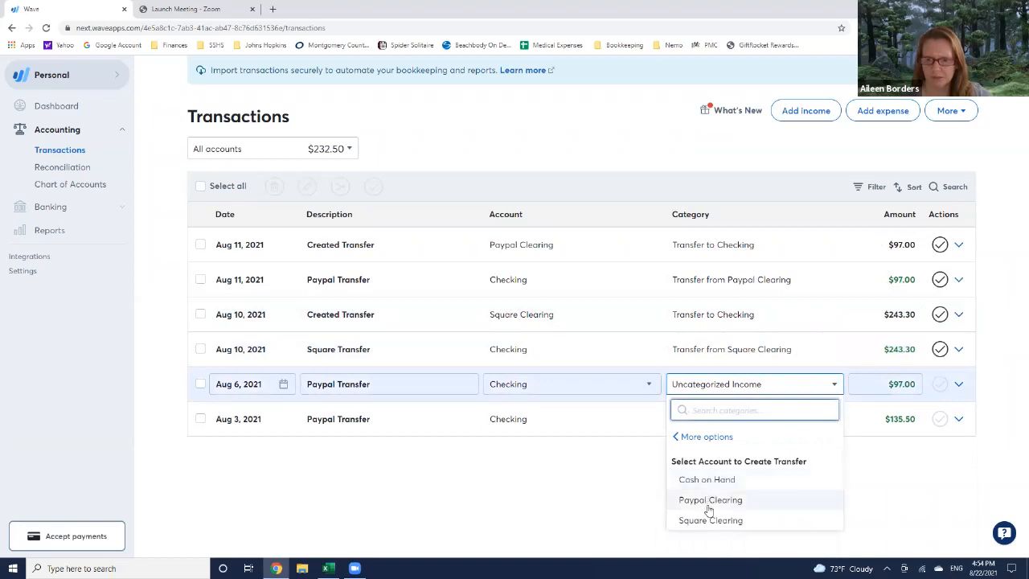
{"action": "left_click", "coordinate": [709, 502]}
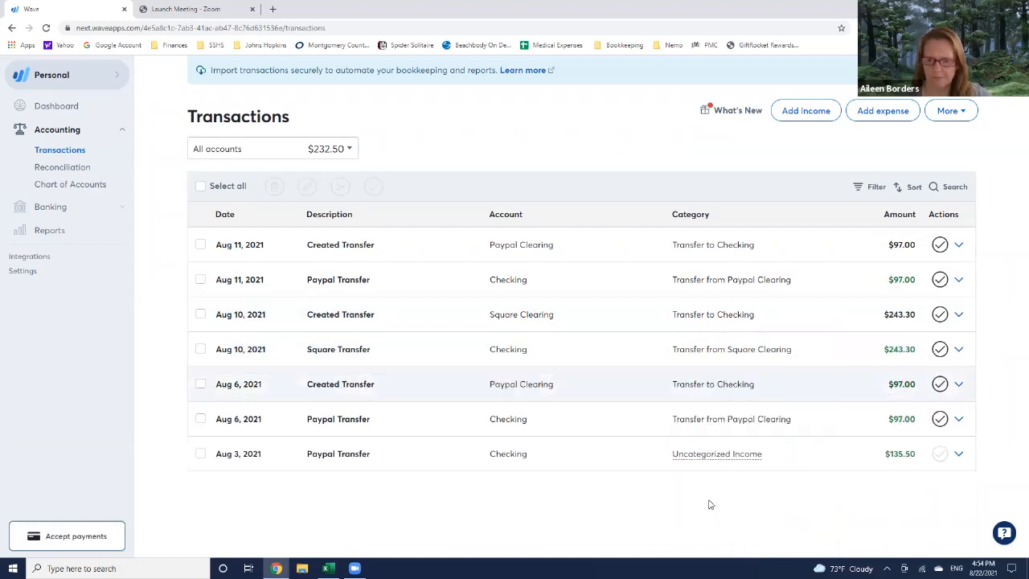
{"action": "left_click", "coordinate": [726, 455]}
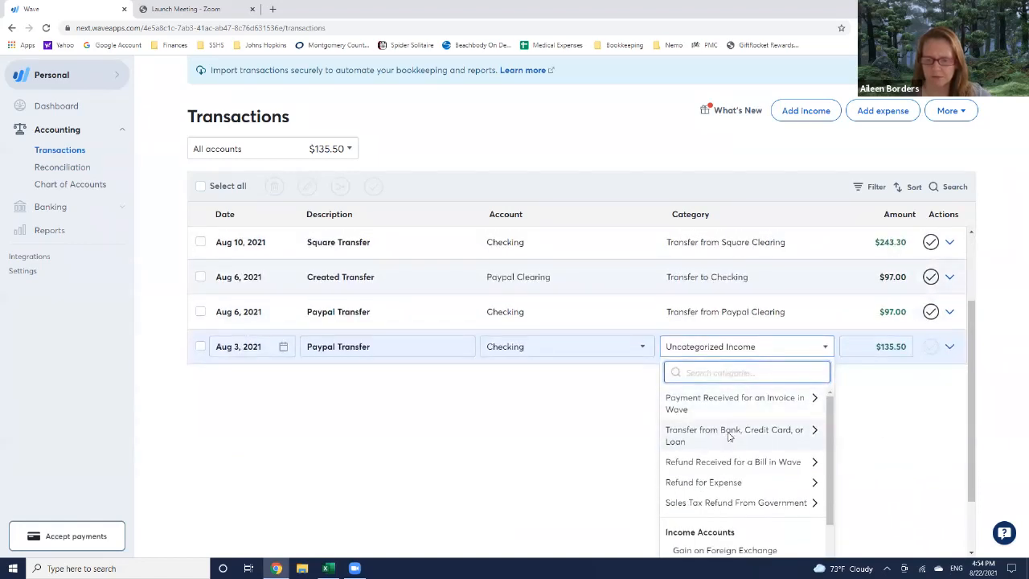
{"action": "left_click", "coordinate": [729, 438]}
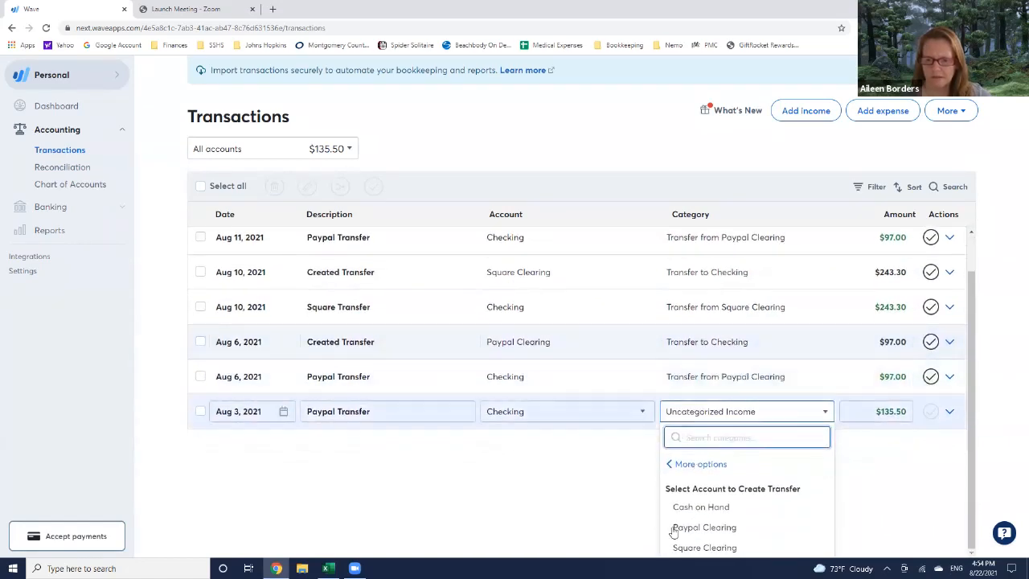
{"action": "left_click", "coordinate": [690, 527]}
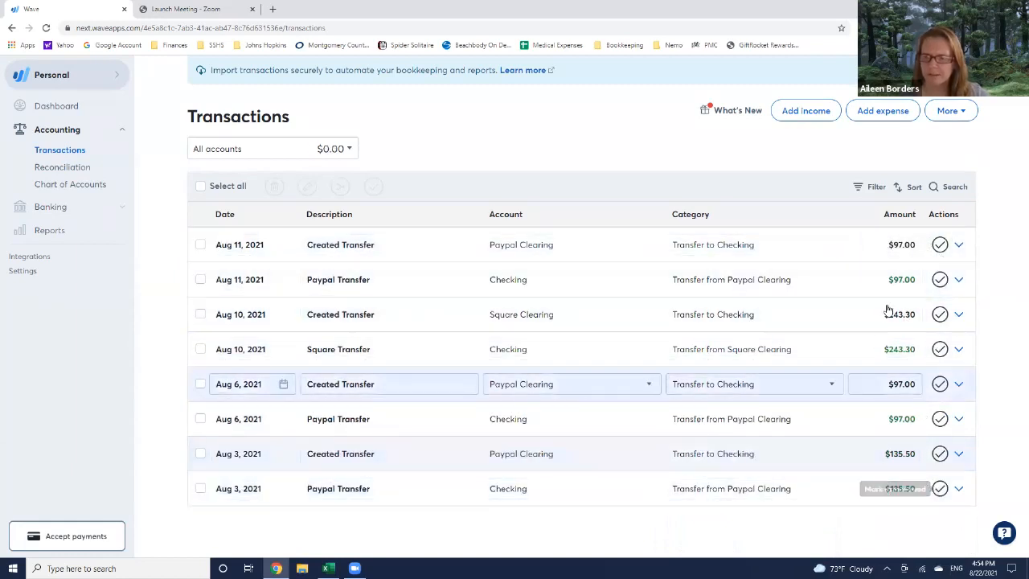
Mark all the listed transfer transactions from Aug 3 to Aug 11, 2021 as reviewed.
{"action": "left_click", "coordinate": [940, 488]}
{"action": "left_click", "coordinate": [939, 455]}
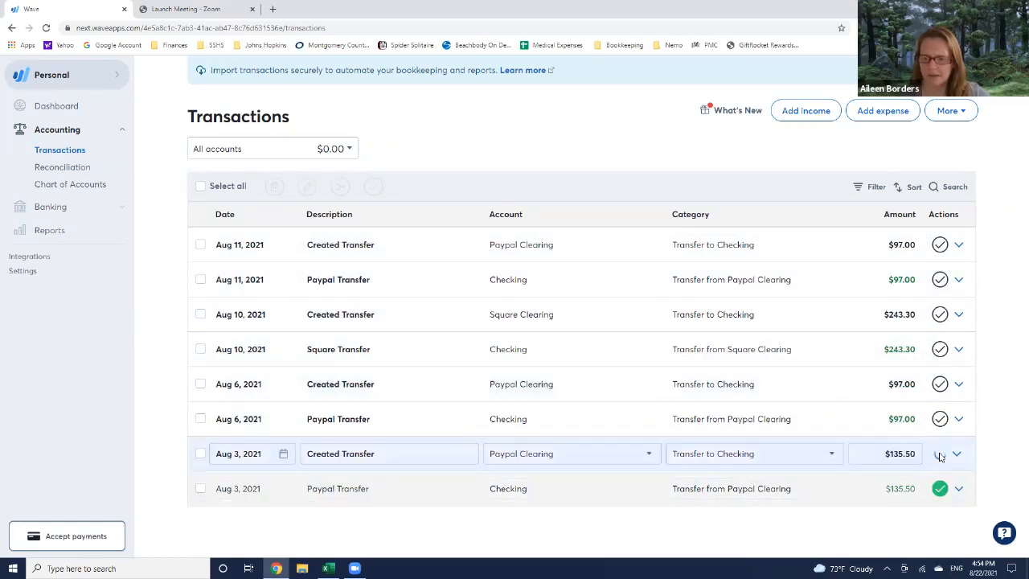
{"action": "left_click", "coordinate": [940, 418]}
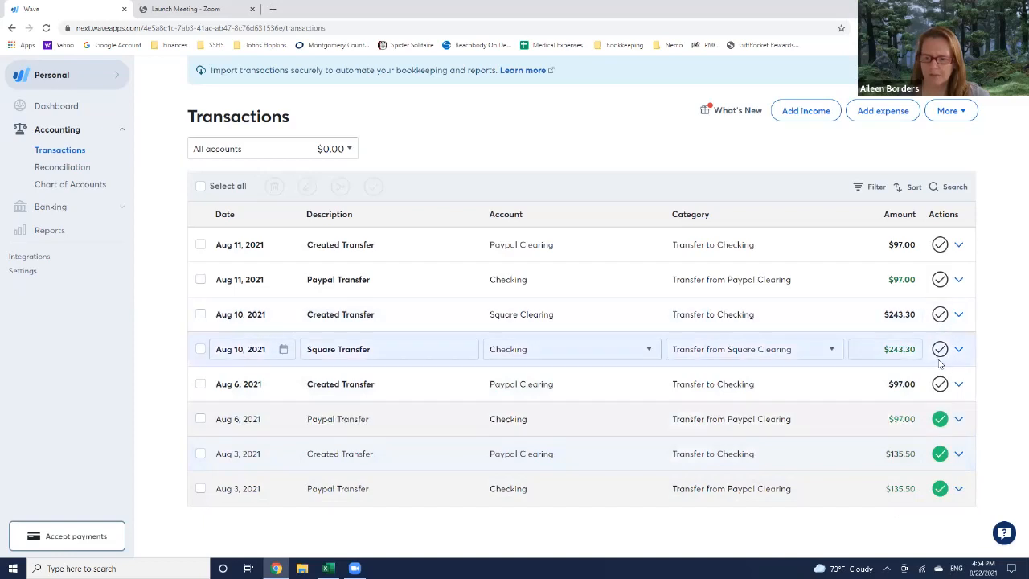
{"action": "left_click", "coordinate": [939, 383]}
{"action": "left_click", "coordinate": [942, 352]}
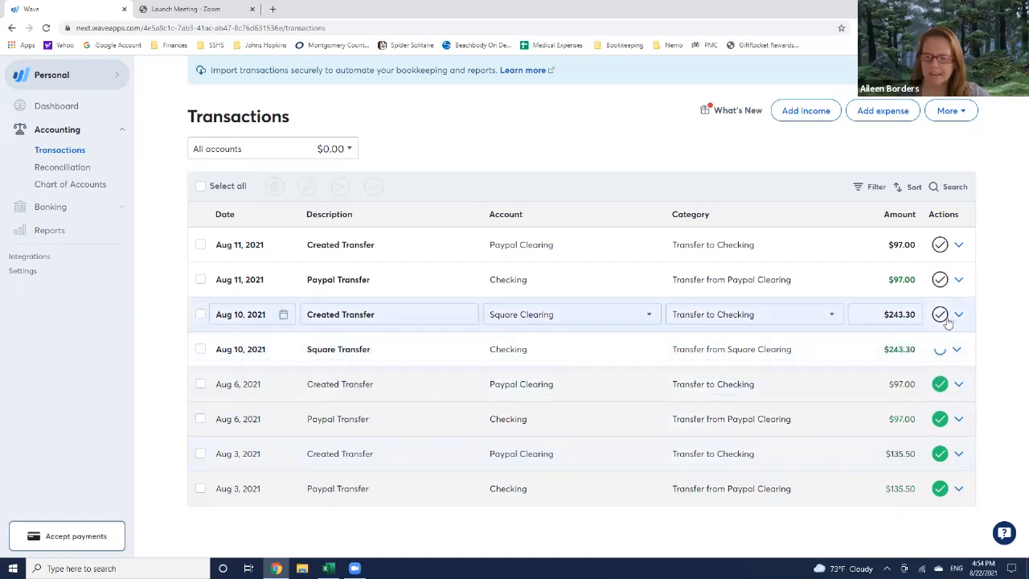
{"action": "left_click", "coordinate": [941, 315]}
{"action": "left_click", "coordinate": [940, 279]}
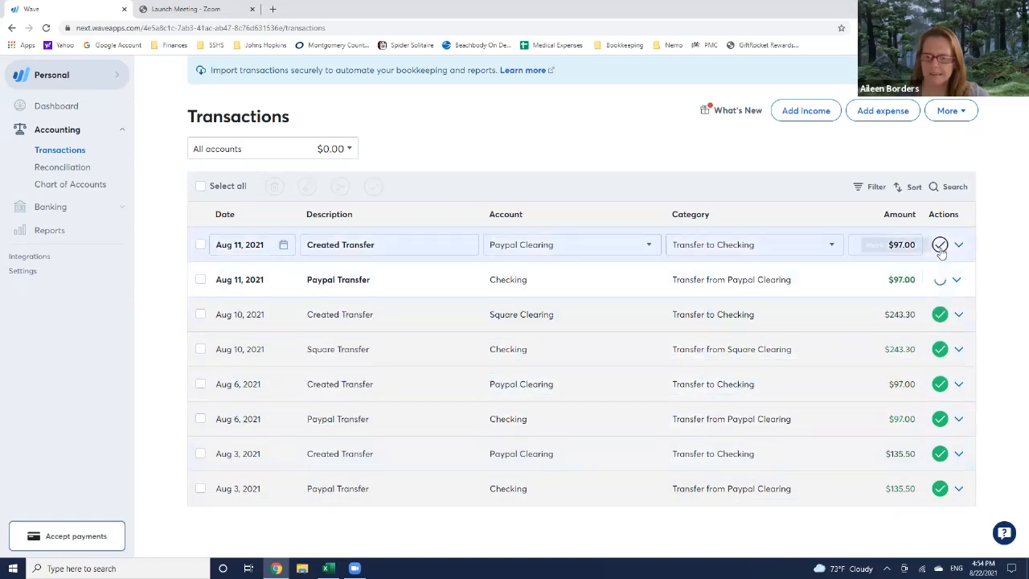
{"action": "left_click", "coordinate": [939, 245]}
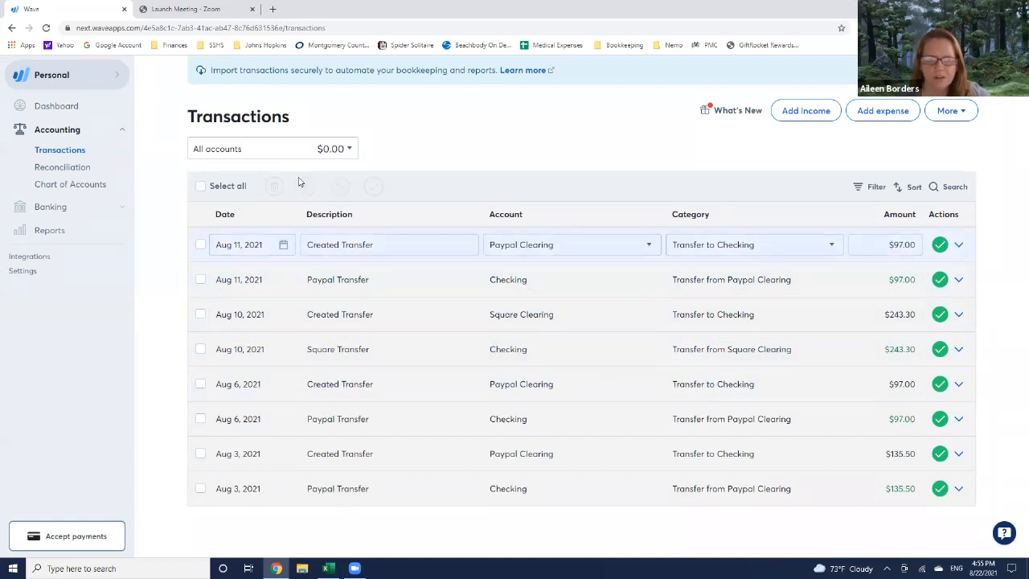
Check the clearing account balances in Wave against the net total and Paypal Clearing debit on the Paypal sheet in Excel.
{"action": "left_click", "coordinate": [257, 152]}
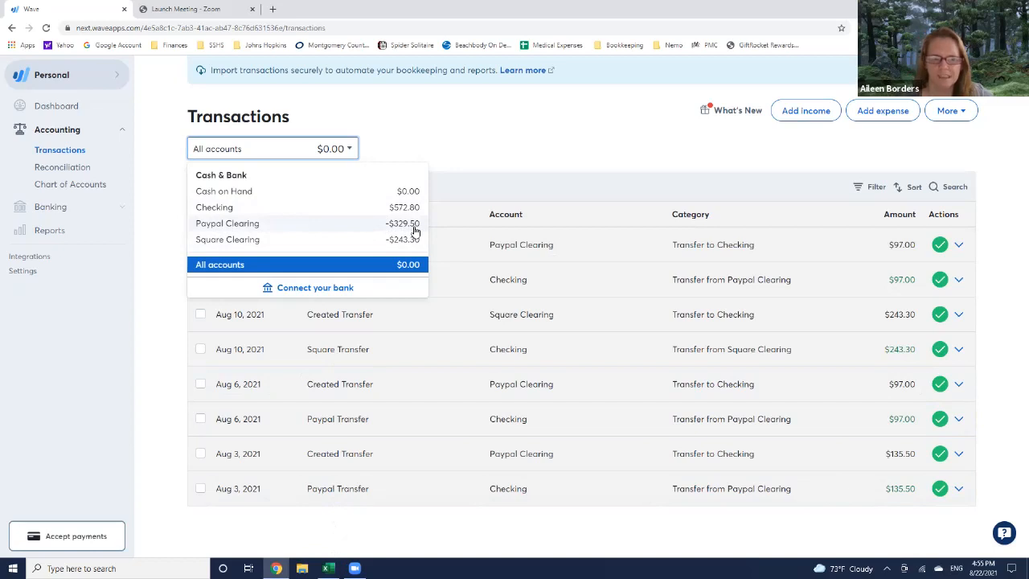
{"action": "left_click", "coordinate": [327, 569]}
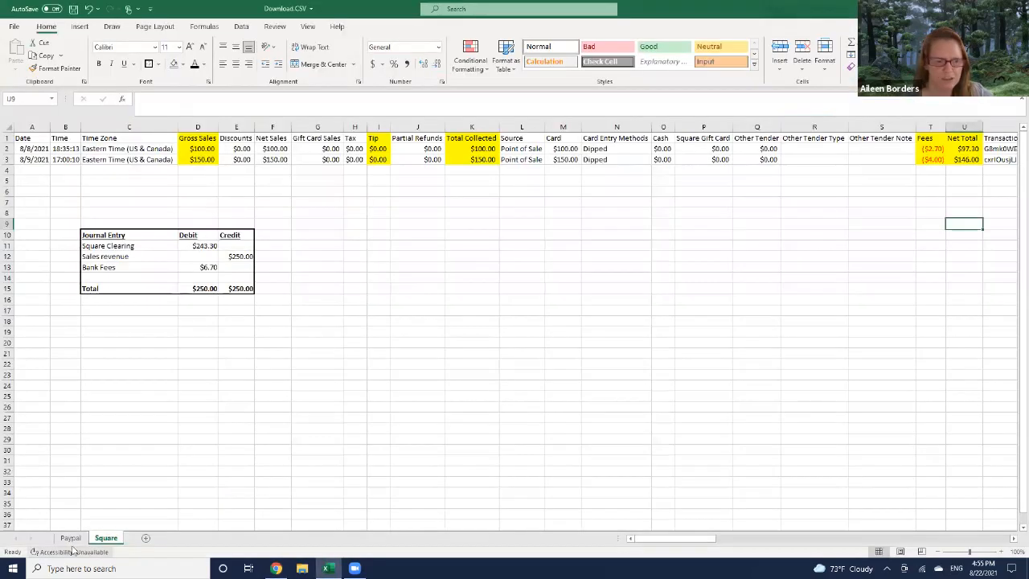
{"action": "left_click", "coordinate": [71, 537]}
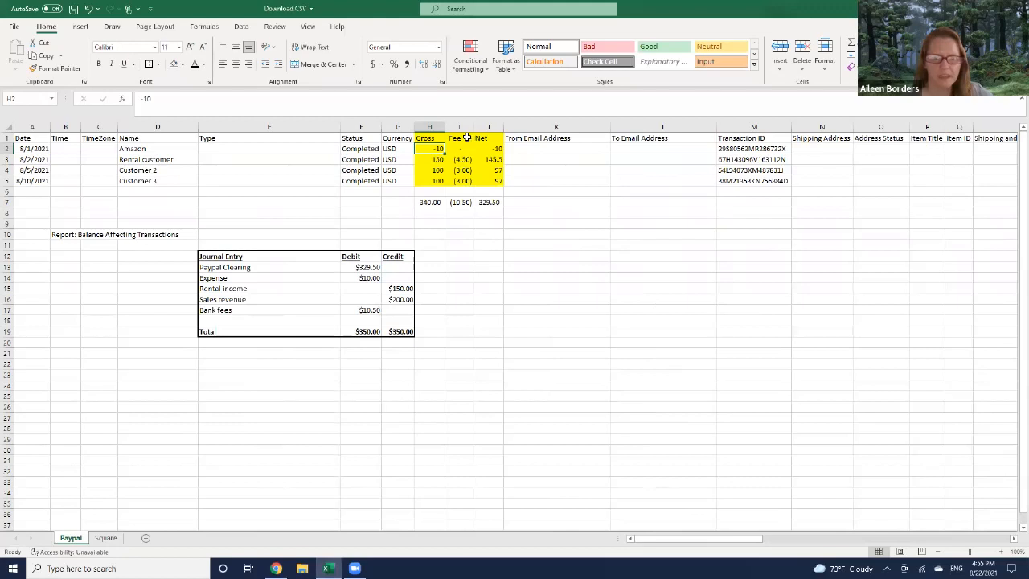
{"action": "left_click", "coordinate": [498, 203]}
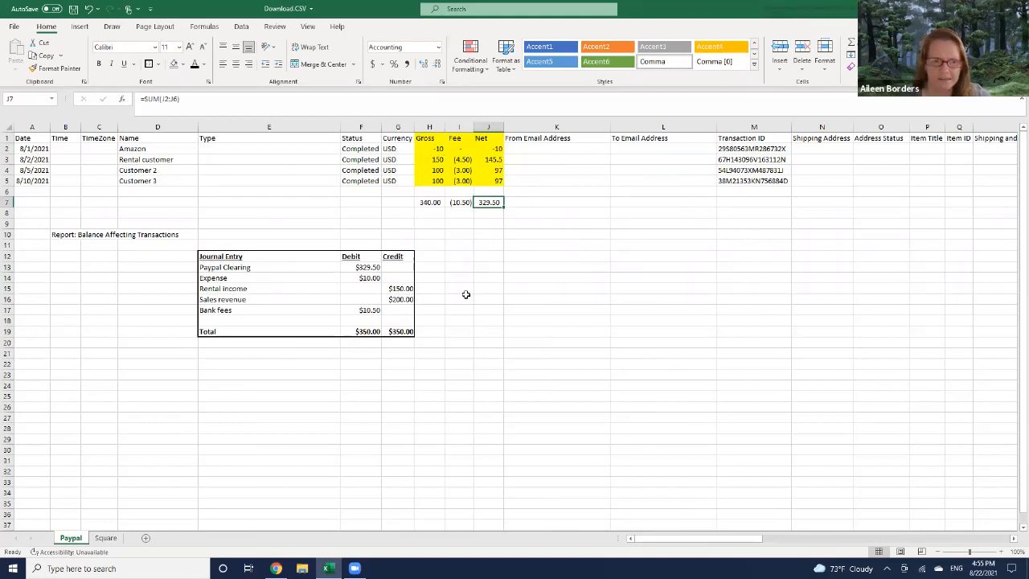
{"action": "left_click", "coordinate": [232, 267]}
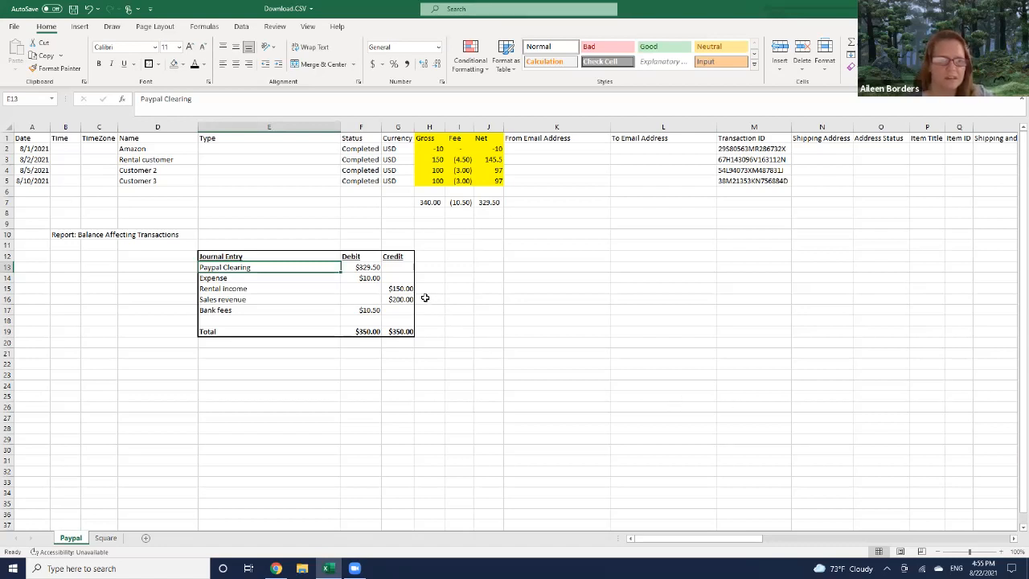
{"action": "left_click", "coordinate": [360, 267]}
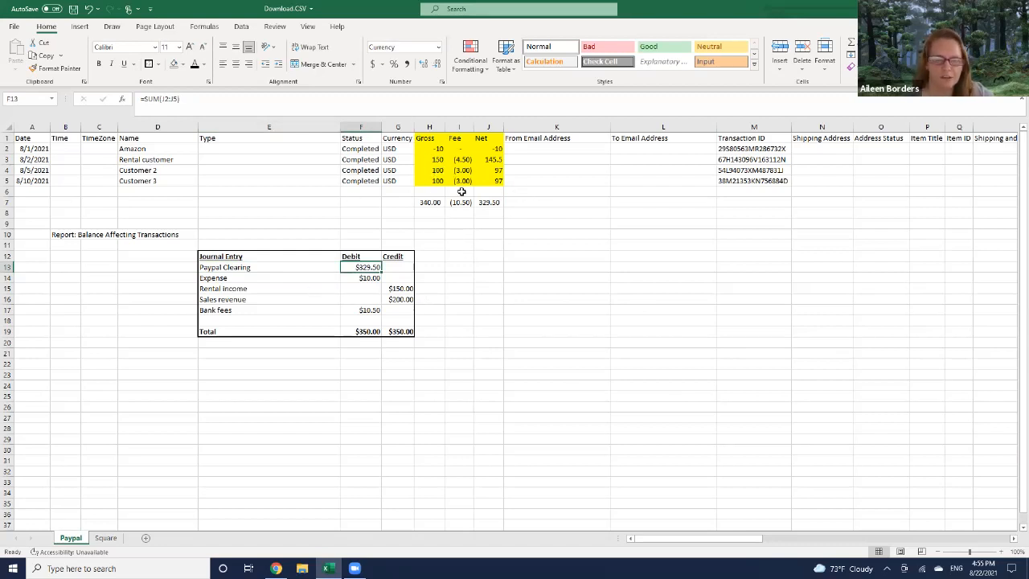
Rename the Expense line of the Paypal journal entry, matching the Amazon purchase, to "Office Supplies Expense".
{"action": "left_click", "coordinate": [418, 149]}
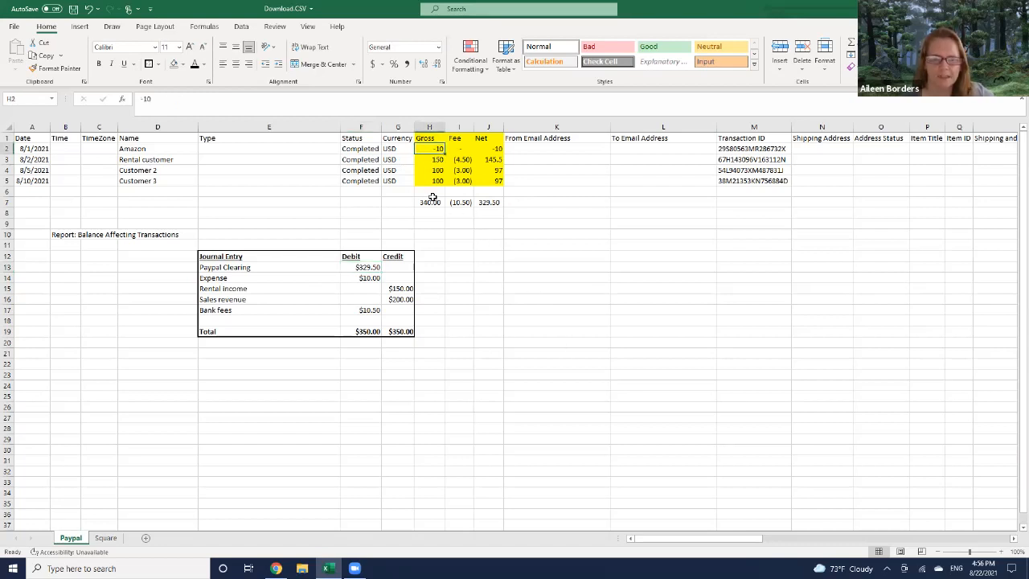
{"action": "left_click", "coordinate": [241, 278]}
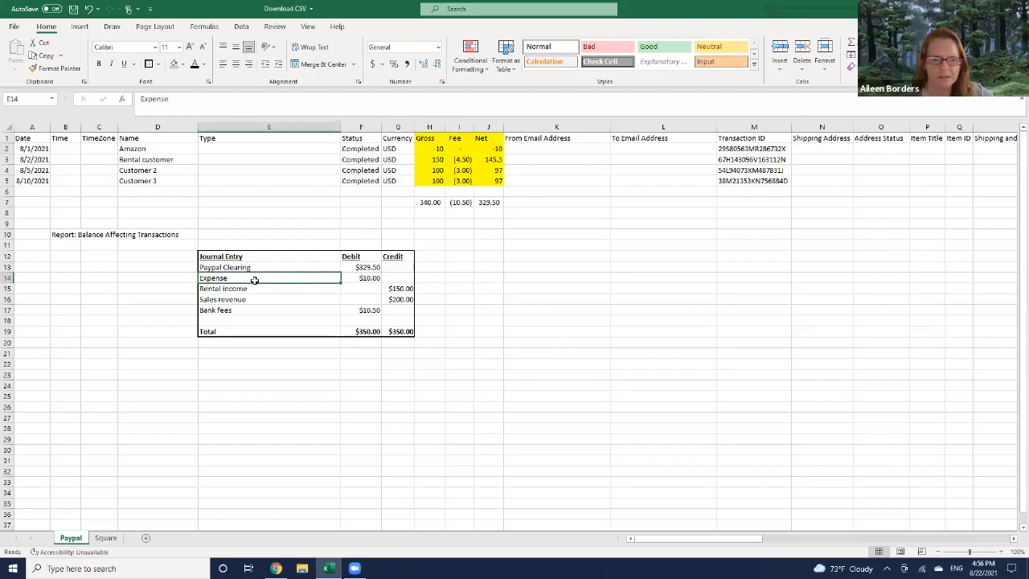
{"action": "left_click", "coordinate": [355, 278]}
{"action": "left_click", "coordinate": [269, 278]}
{"action": "type", "text": "Of"}
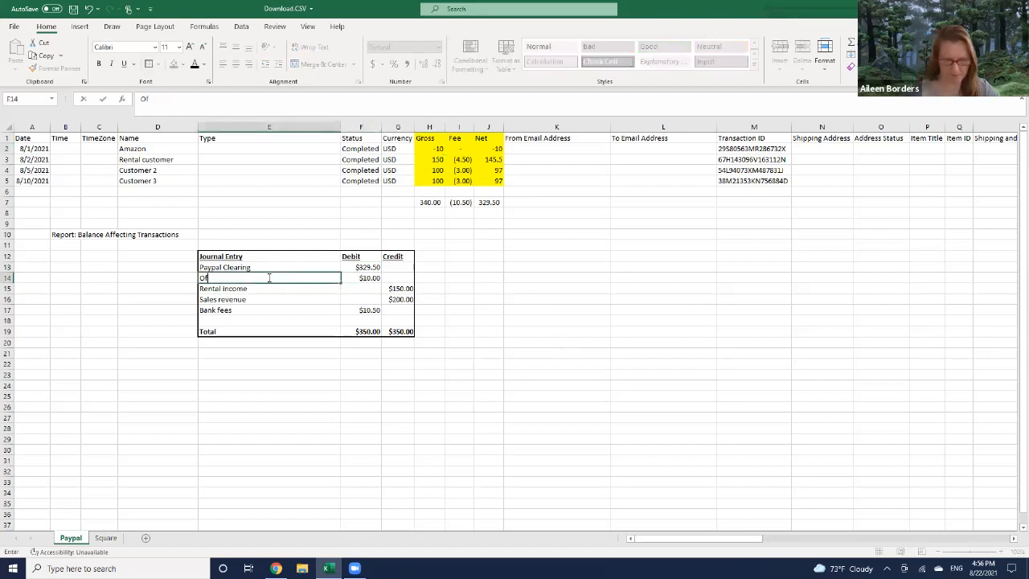
{"action": "type", "text": "fice Supplies Expense"}
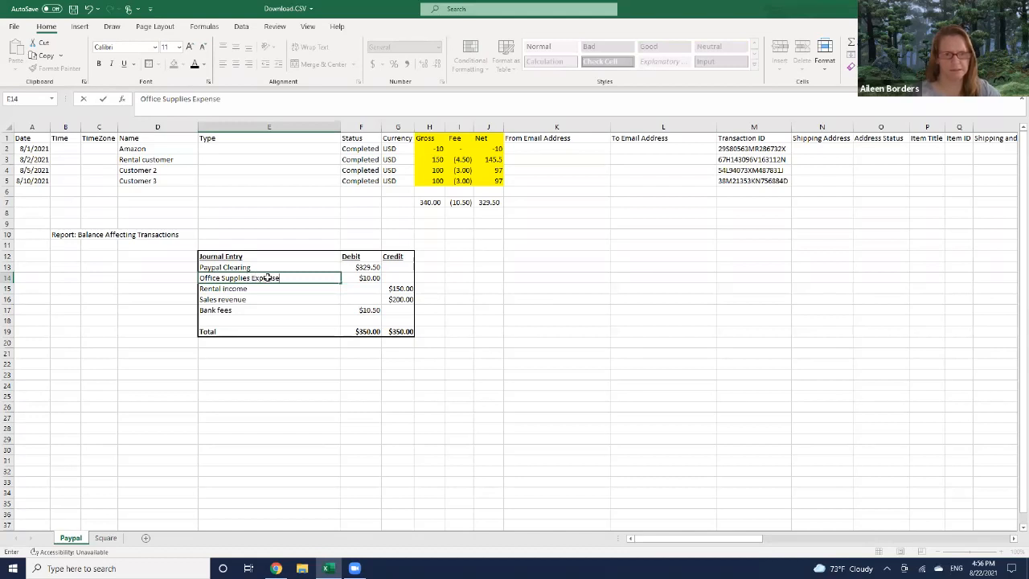
{"action": "key", "text": "Tab"}
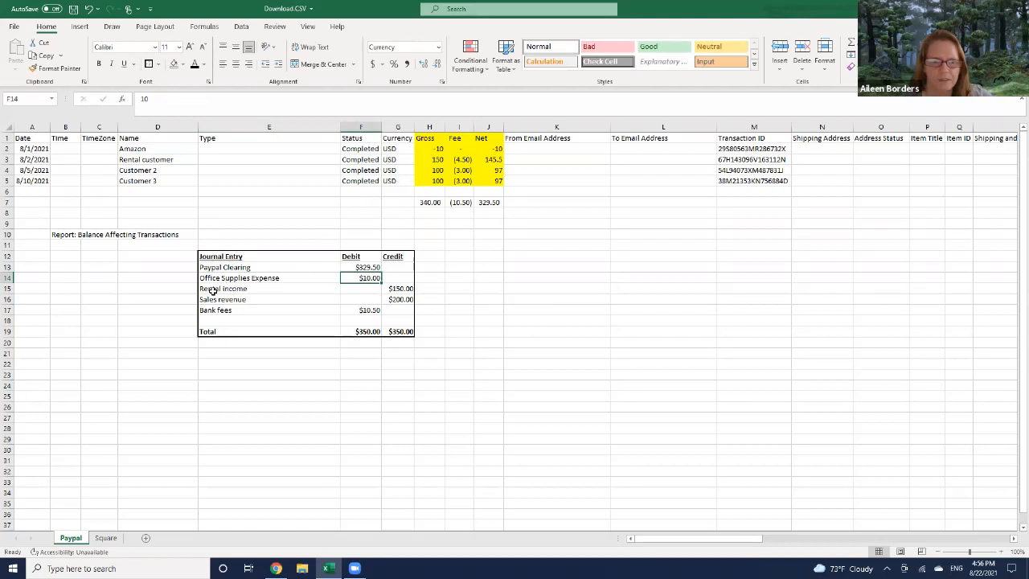
Compare the Rental customer's gross and net amounts on the Paypal sheet with the Rental income credit in the journal entry.
{"action": "left_click", "coordinate": [434, 159]}
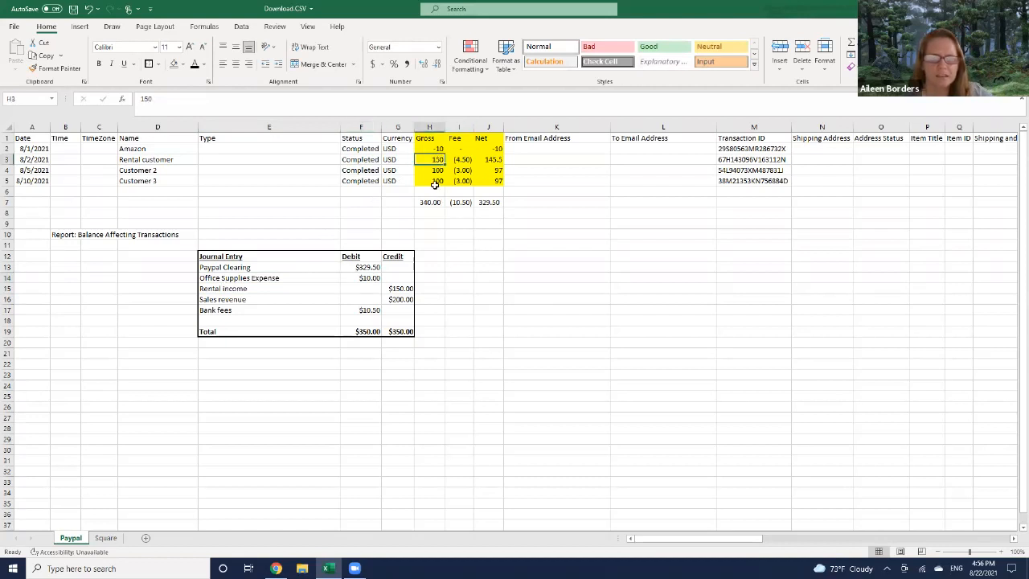
{"action": "left_click", "coordinate": [163, 160]}
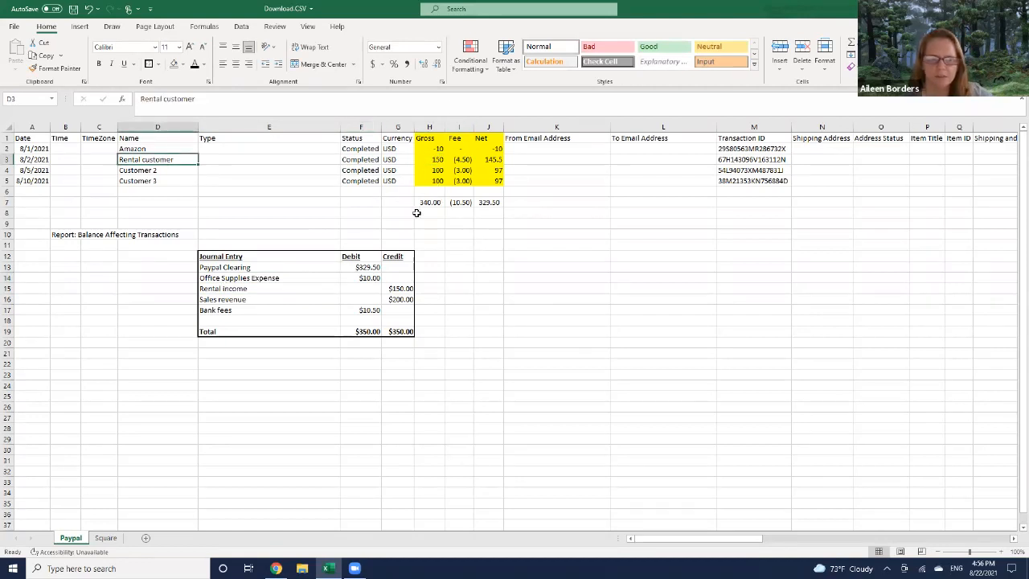
{"action": "left_click", "coordinate": [435, 170]}
{"action": "left_click", "coordinate": [435, 181]}
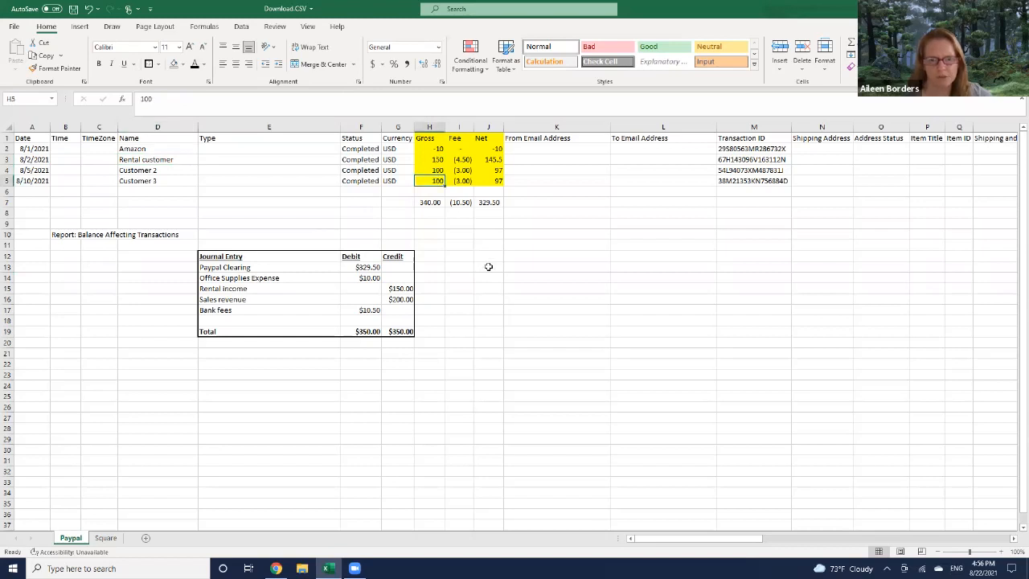
{"action": "left_click", "coordinate": [438, 159]}
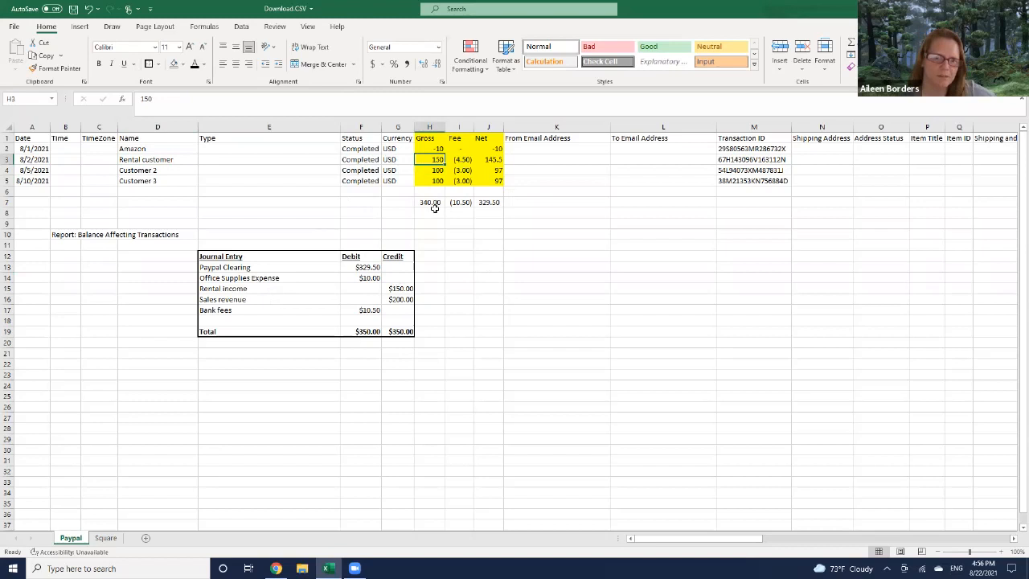
{"action": "left_click", "coordinate": [291, 290]}
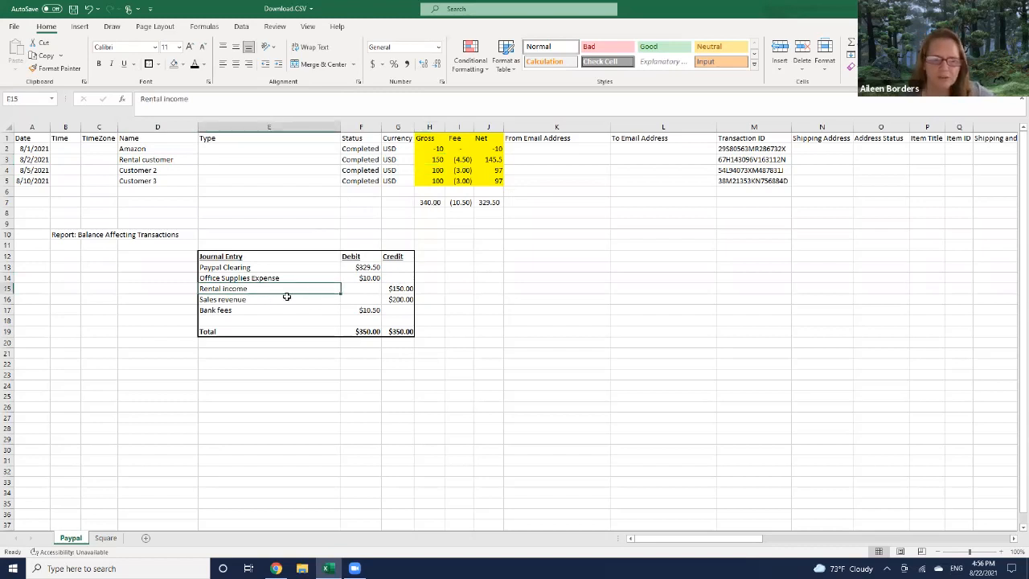
{"action": "left_click", "coordinate": [402, 288]}
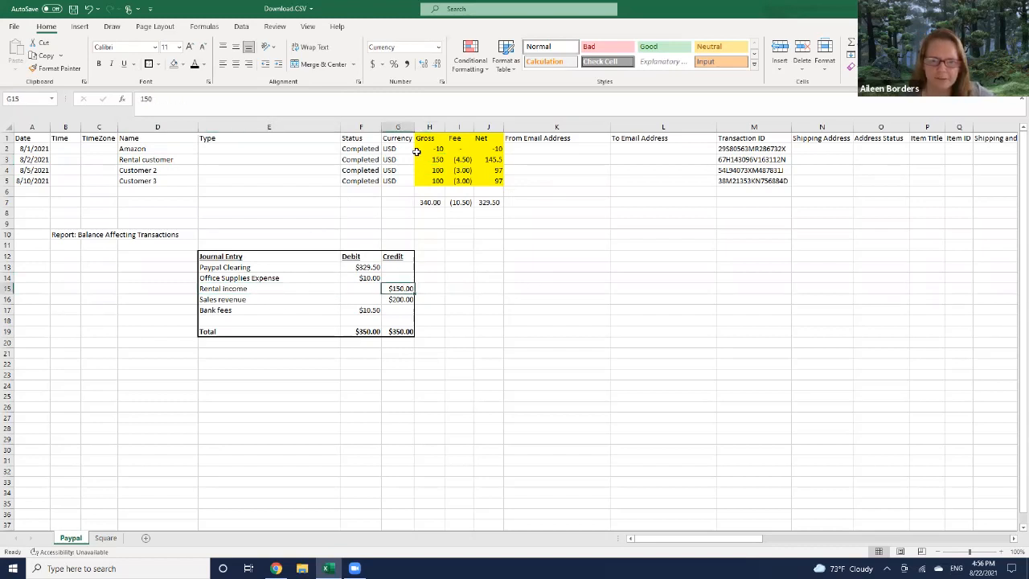
{"action": "left_click", "coordinate": [495, 159]}
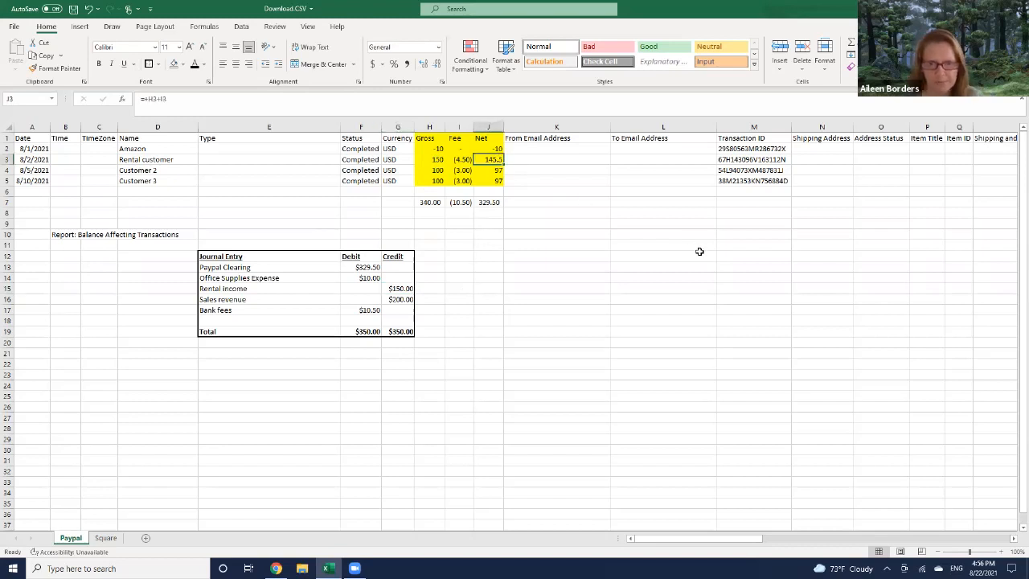
{"action": "left_click", "coordinate": [429, 161]}
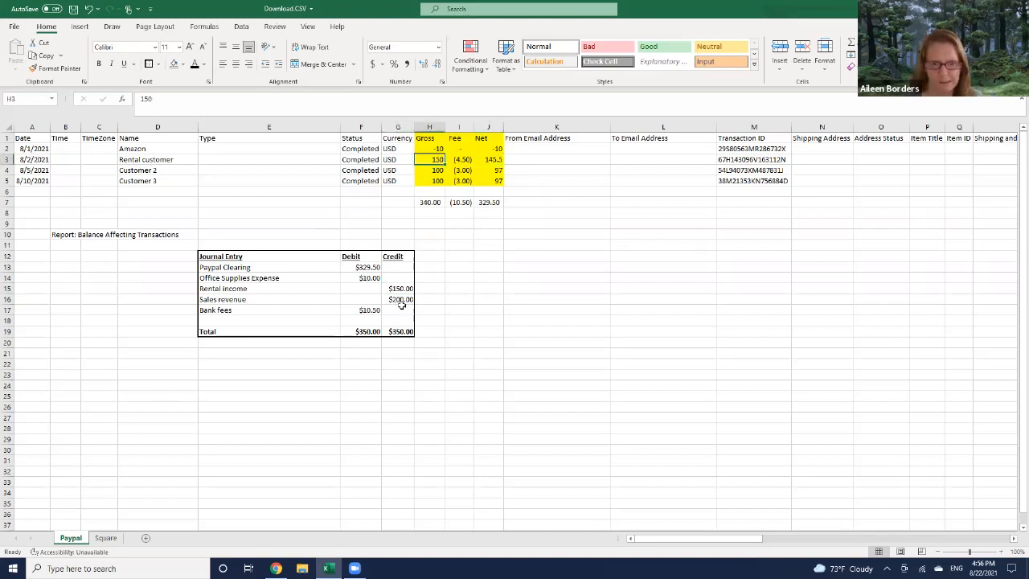
Check the Sales revenue credit against the combined gross amounts of Customer 2 and Customer 3.
{"action": "left_click", "coordinate": [229, 297]}
{"action": "left_click", "coordinate": [399, 299]}
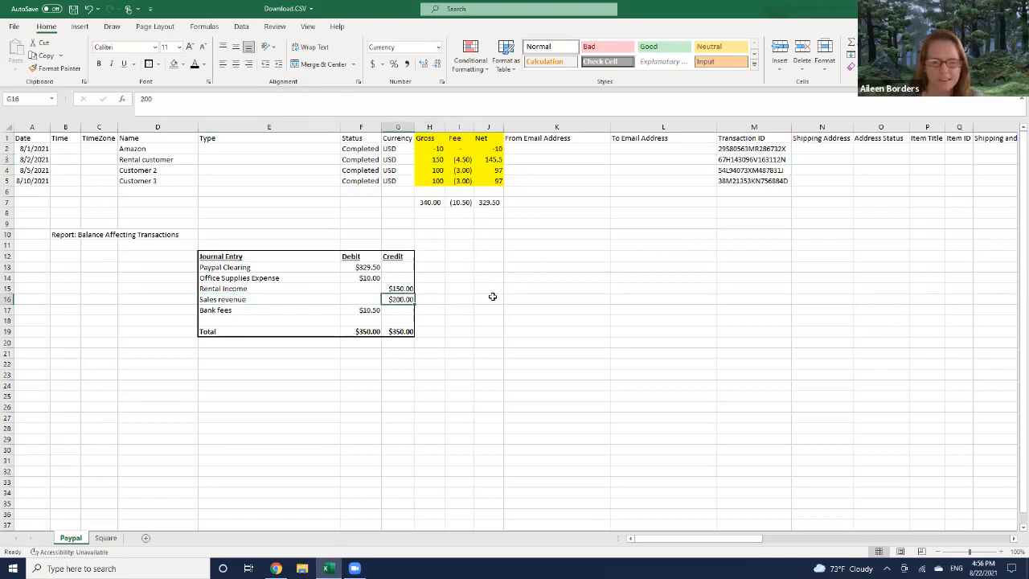
{"action": "left_click_drag", "start_coordinate": [426, 170], "coordinate": [433, 180]}
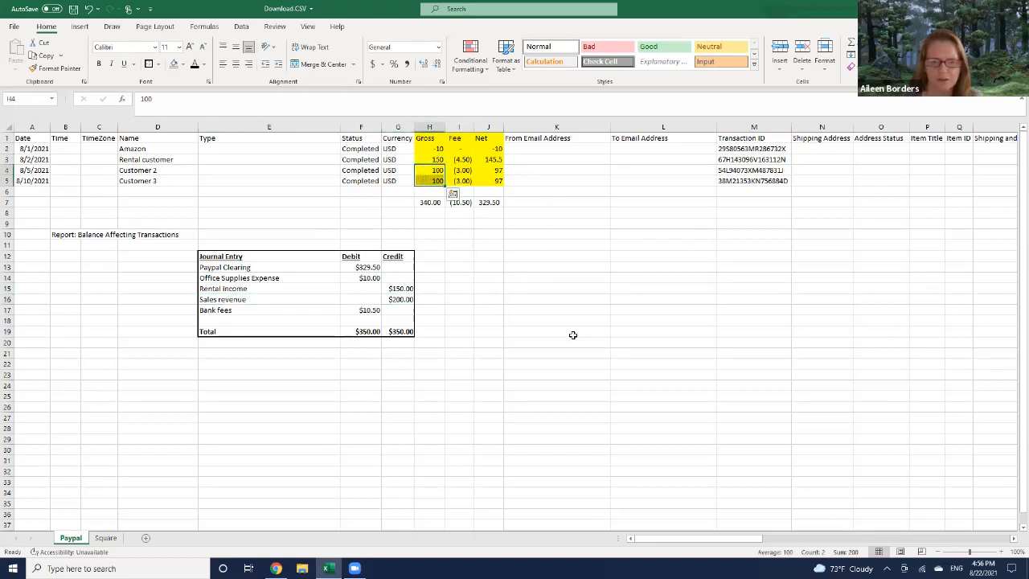
{"action": "left_click", "coordinate": [401, 298]}
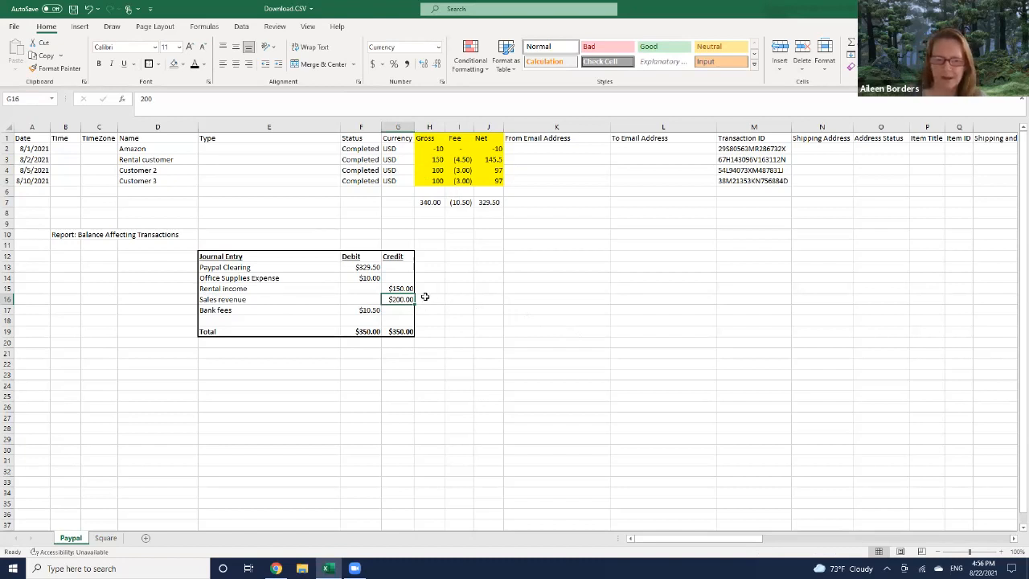
Clear the Bank fees debit in the Paypal journal entry and compare the debit and credit totals.
{"action": "left_click", "coordinate": [370, 309]}
{"action": "key", "text": "Delete"}
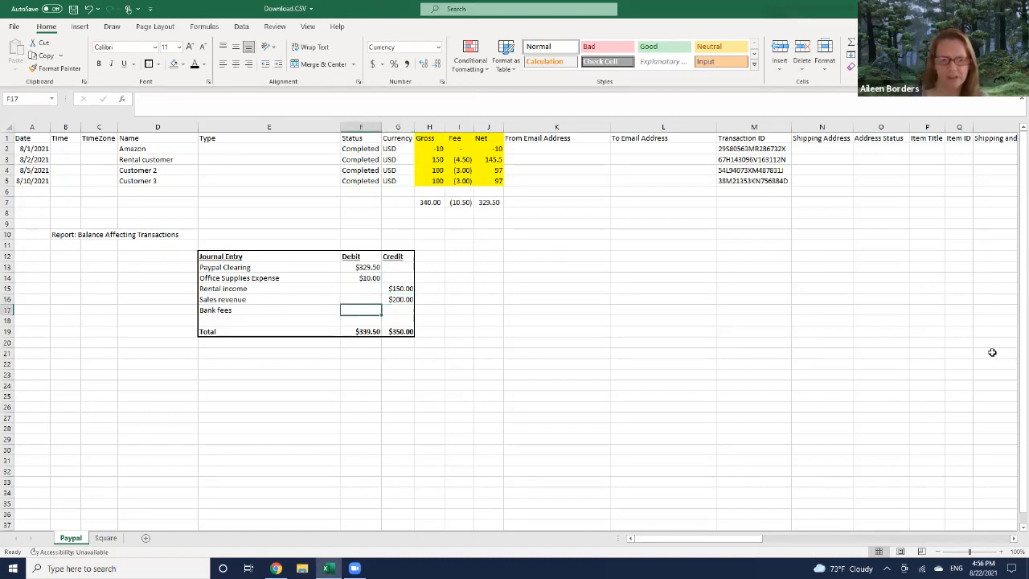
{"action": "left_click", "coordinate": [362, 332]}
{"action": "left_click", "coordinate": [399, 332]}
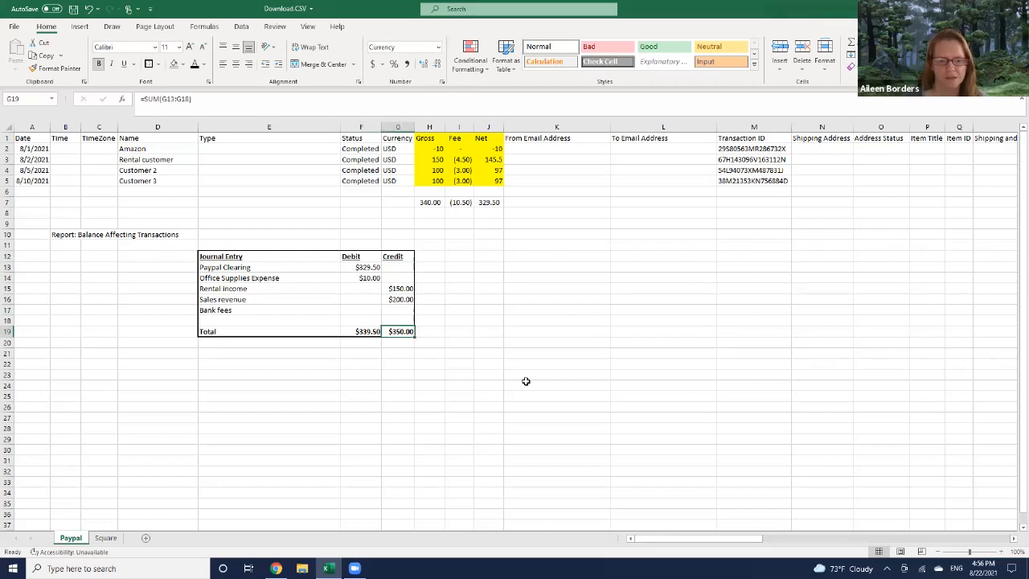
Set the Bank fees debit to 10.5 from the Fee column total and check that the debit and credit totals match.
{"action": "left_click", "coordinate": [357, 310]}
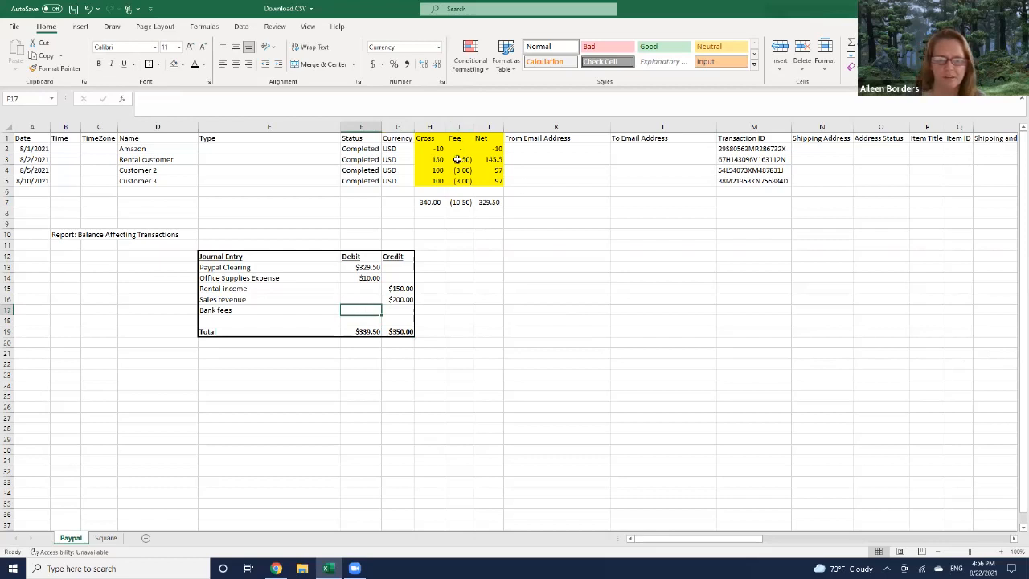
{"action": "left_click", "coordinate": [456, 204]}
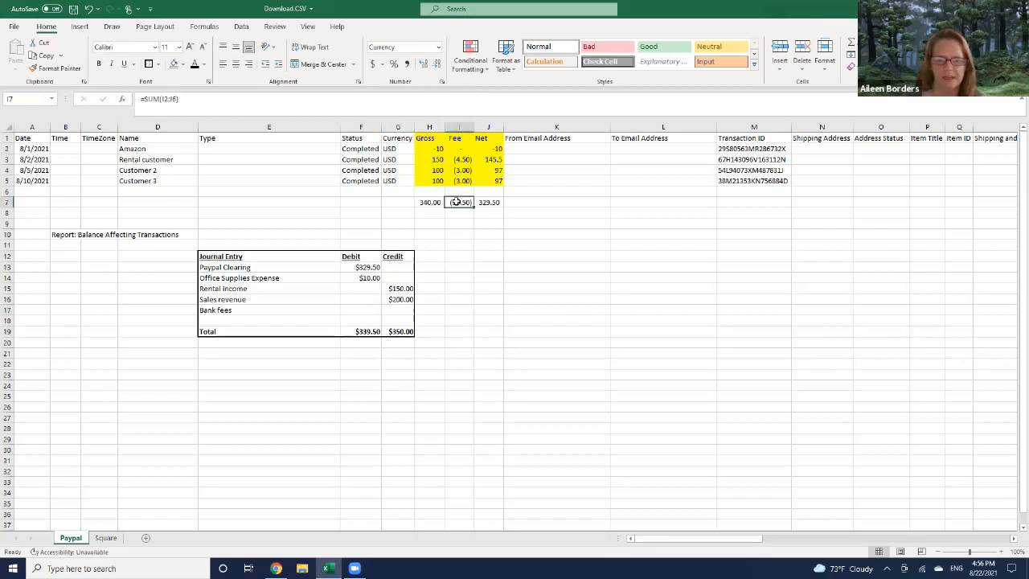
{"action": "left_click", "coordinate": [362, 309]}
{"action": "type", "text": "10"}
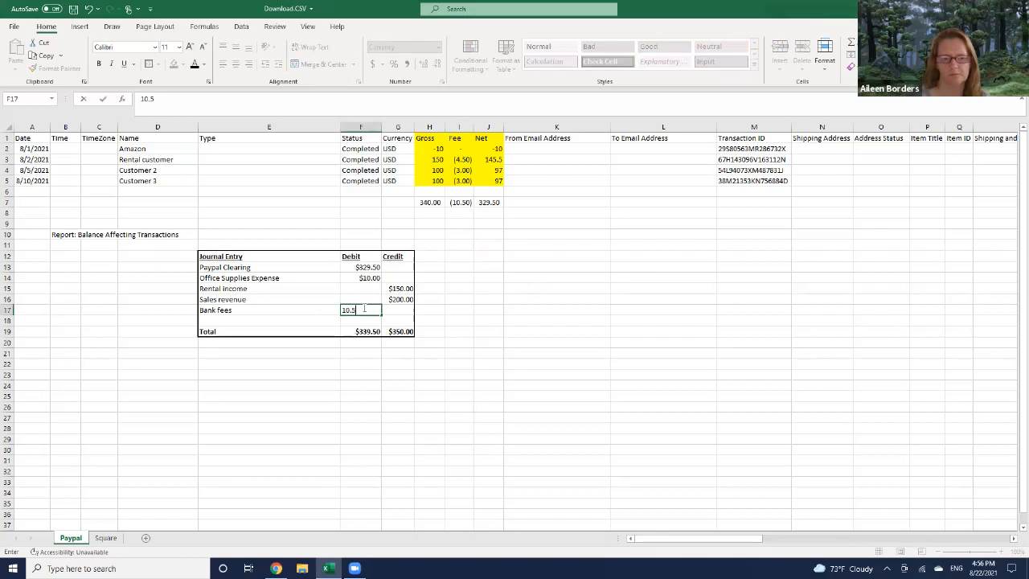
{"action": "type", "text": ".5"}
{"action": "key", "text": "Return"}
{"action": "left_click", "coordinate": [362, 331]}
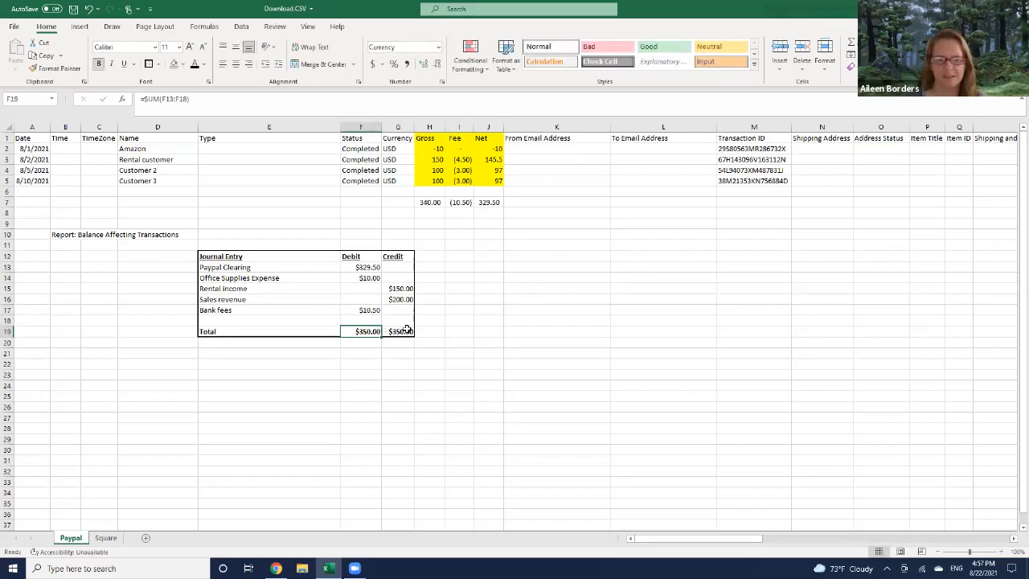
{"action": "left_click", "coordinate": [402, 331]}
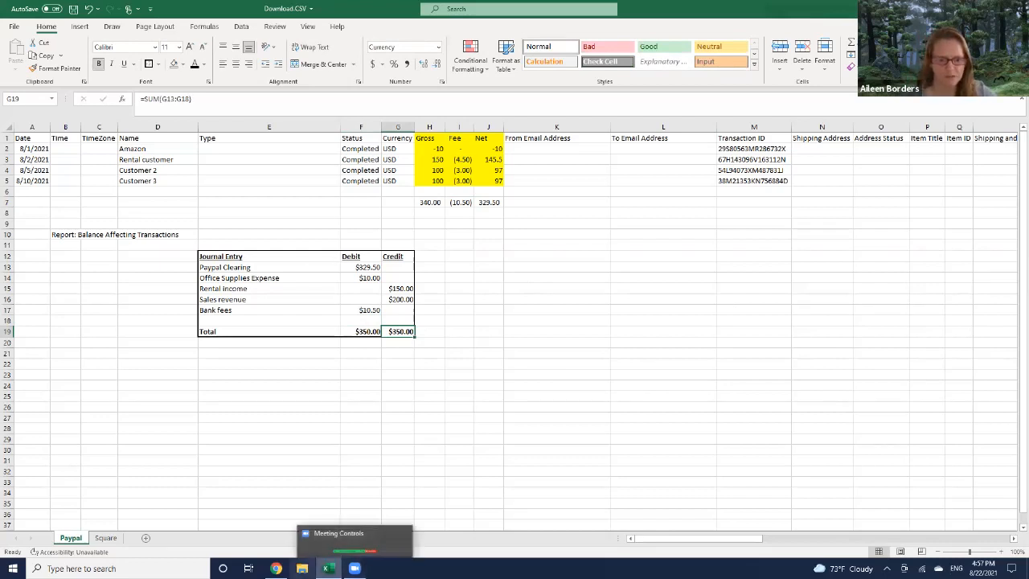
Switch to Wave and add a journal transaction dated 2021-08-31 with the description "Clear Paypal account".
{"action": "left_click", "coordinate": [275, 568]}
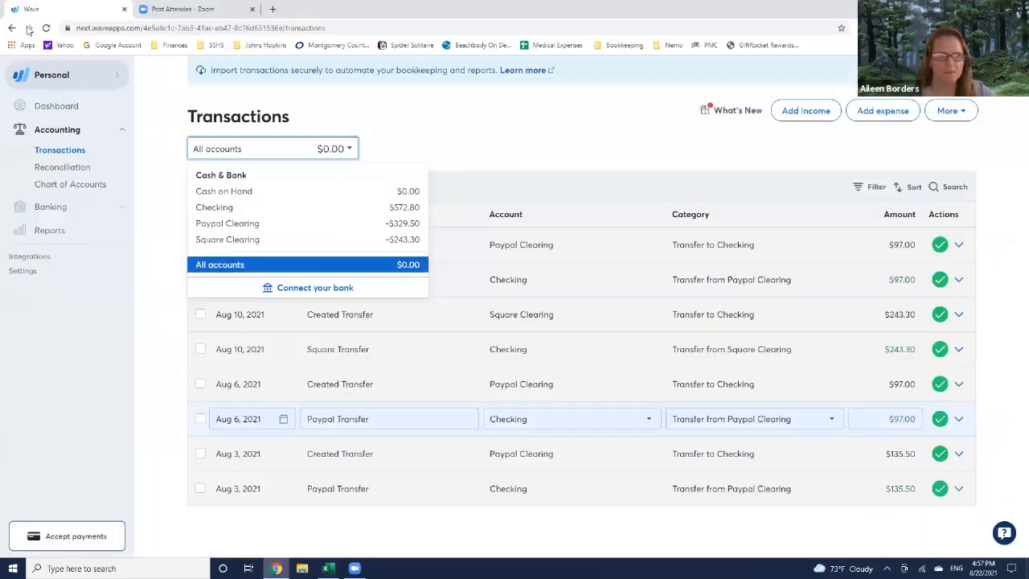
{"action": "left_click", "coordinate": [962, 112]}
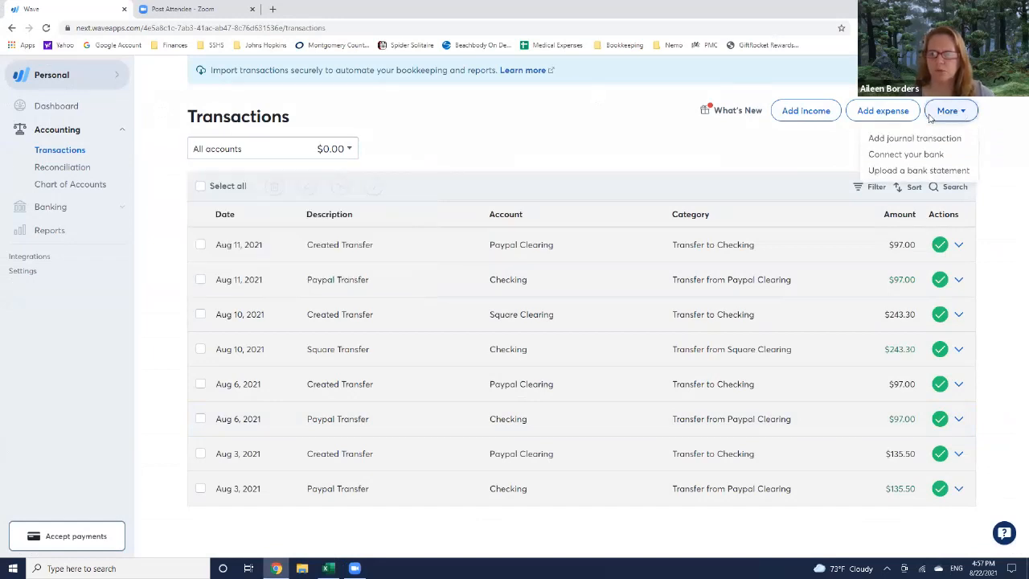
{"action": "left_click", "coordinate": [882, 140]}
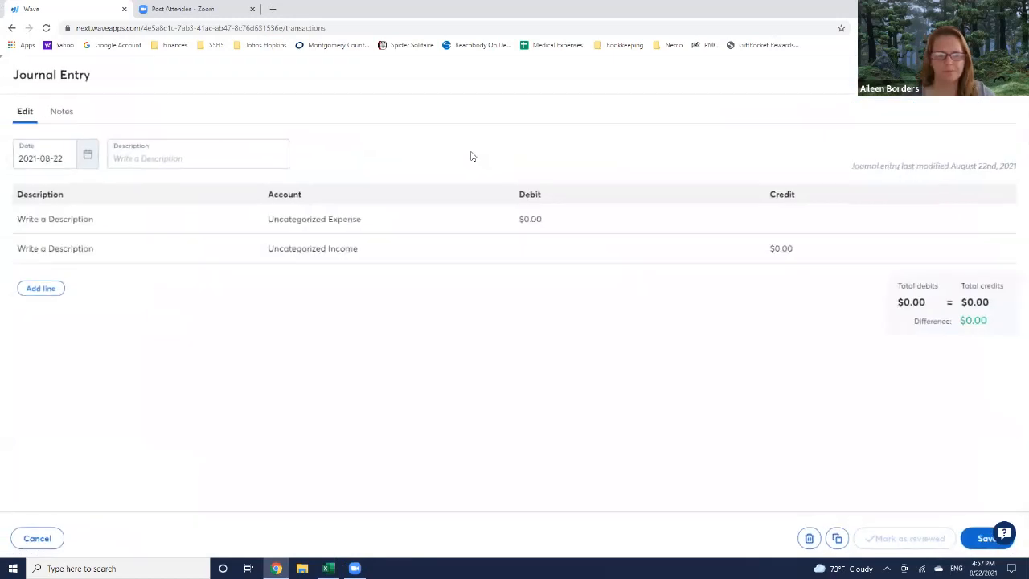
{"action": "left_click", "coordinate": [88, 155]}
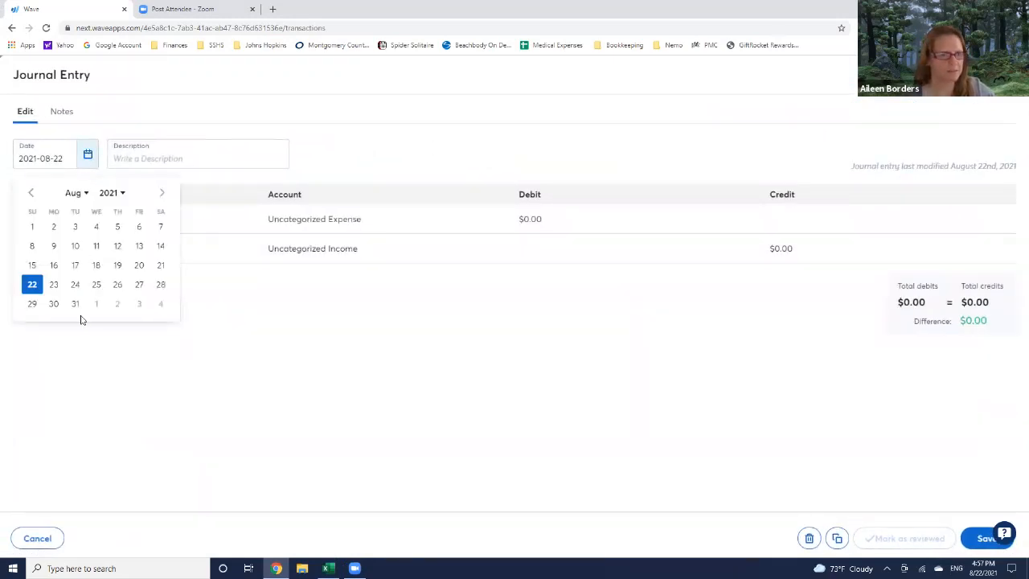
{"action": "left_click", "coordinate": [76, 304]}
{"action": "left_click", "coordinate": [215, 154]}
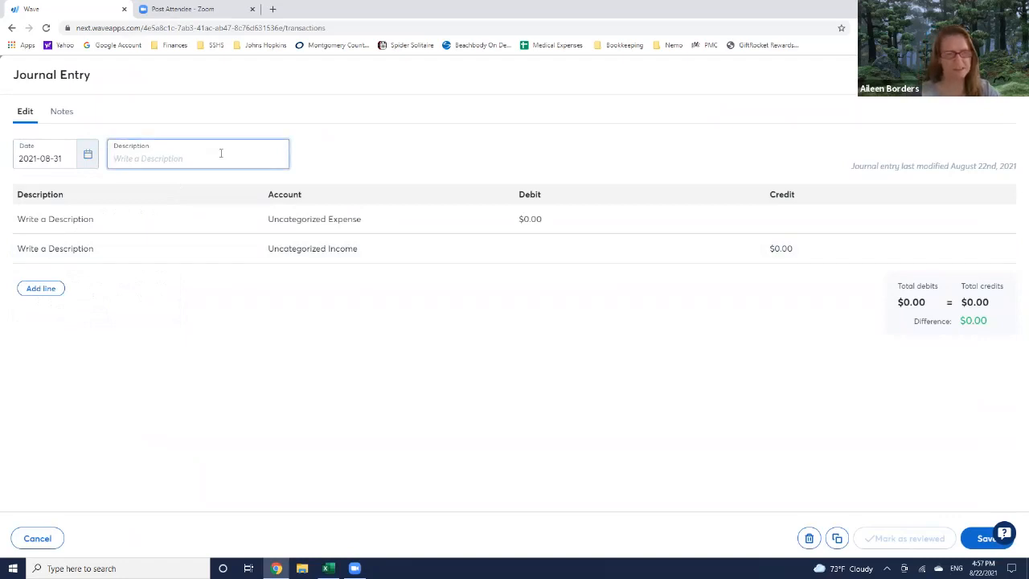
{"action": "type", "text": "Clear Paypal account"}
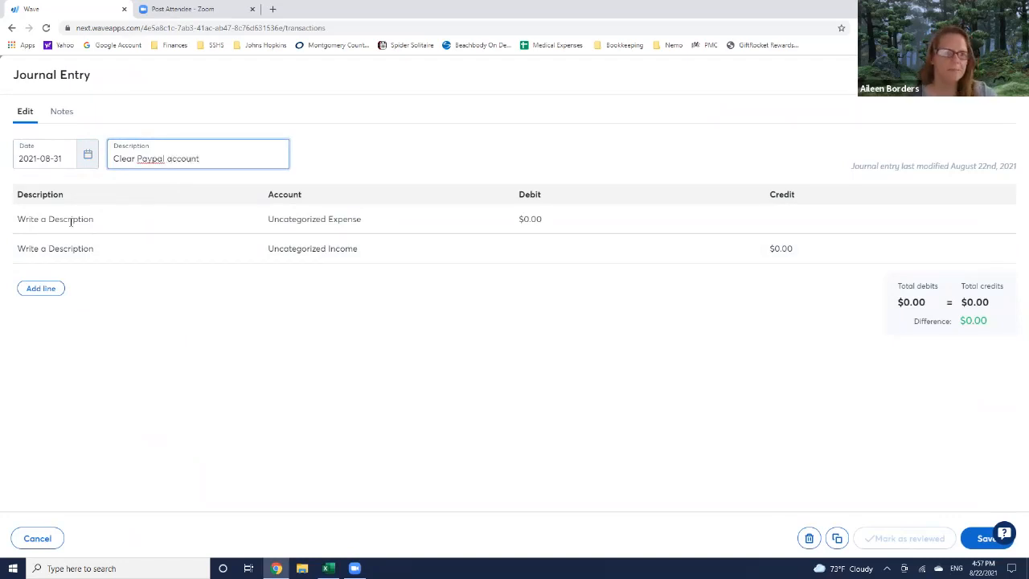
Describe the first journal line as "Paypal balance" and assign it to the Paypal Clearing account.
{"action": "left_click", "coordinate": [127, 220]}
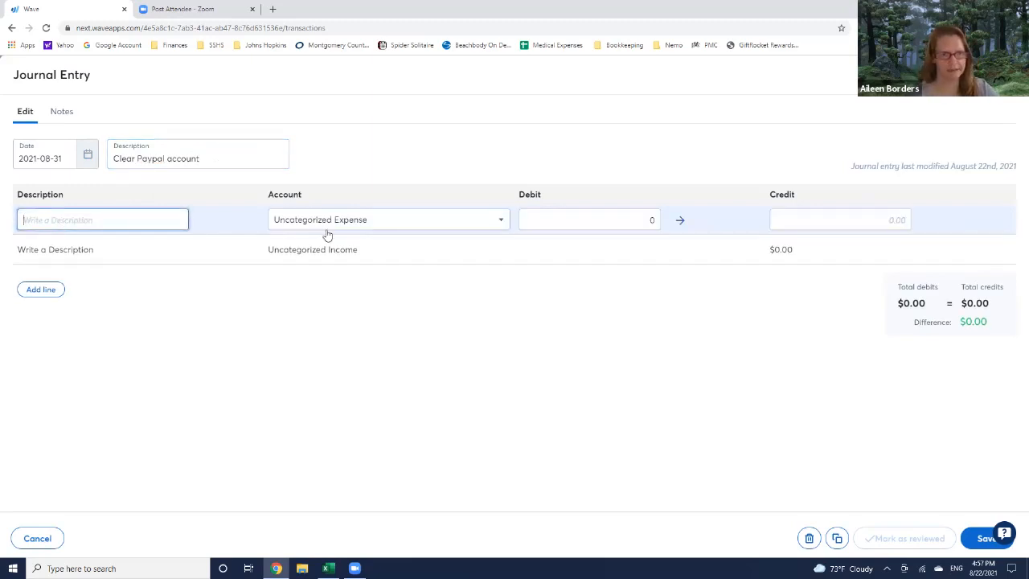
{"action": "type", "text": "Paypal"}
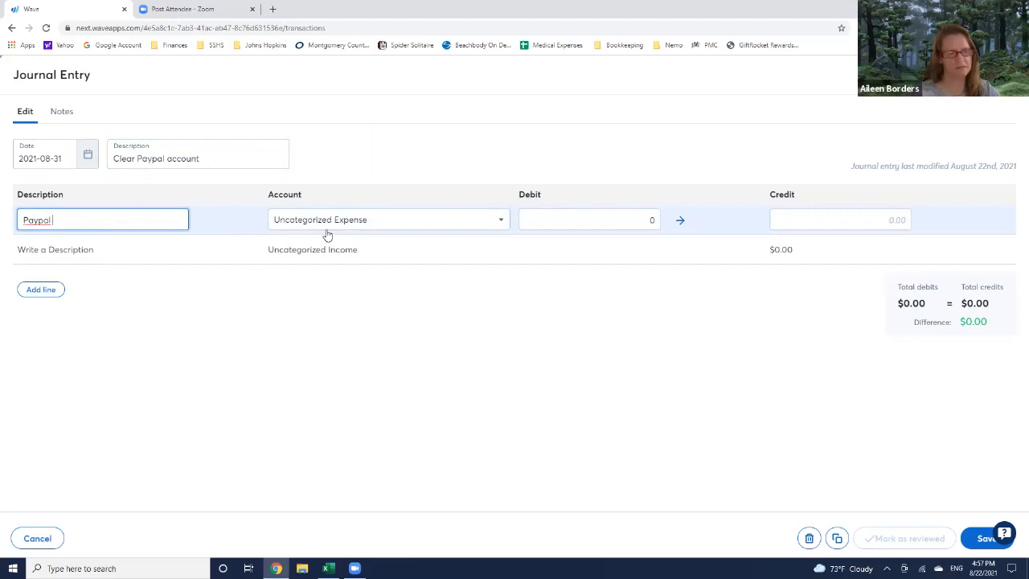
{"action": "type", "text": " balance"}
{"action": "left_click", "coordinate": [328, 228]}
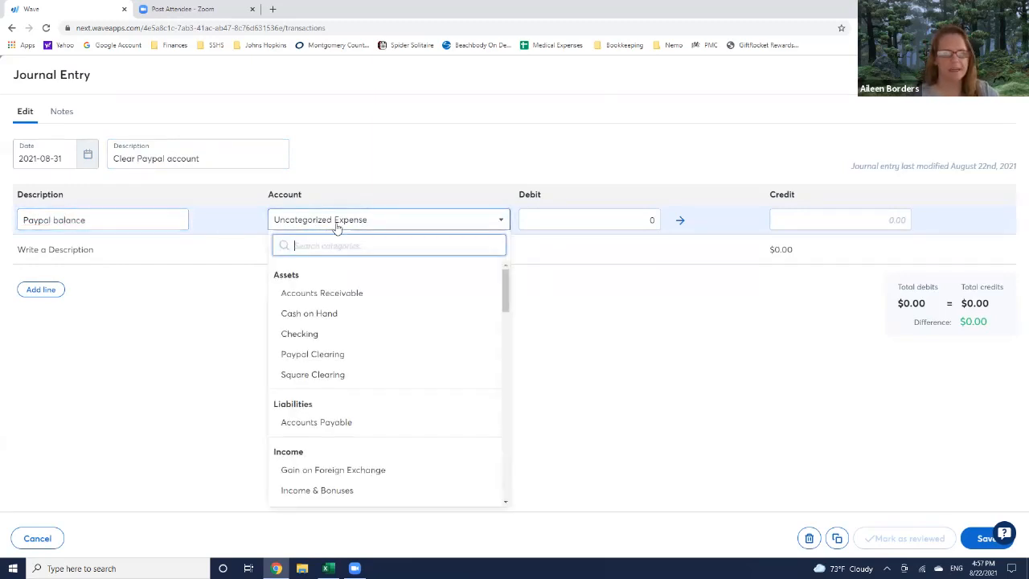
{"action": "left_click", "coordinate": [349, 361]}
Enter the Paypal Clearing debit from the Excel sheet, 329.5, as the debit of the Paypal balance line in Wave.
{"action": "left_click", "coordinate": [563, 220]}
{"action": "left_click", "coordinate": [328, 568]}
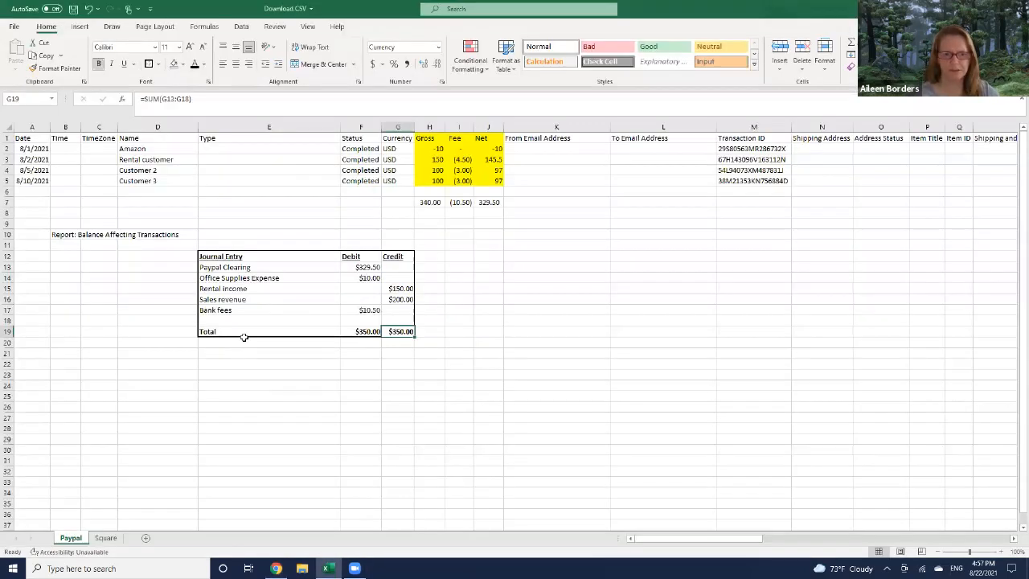
{"action": "left_click", "coordinate": [371, 267]}
{"action": "key", "text": "ctrl+c"}
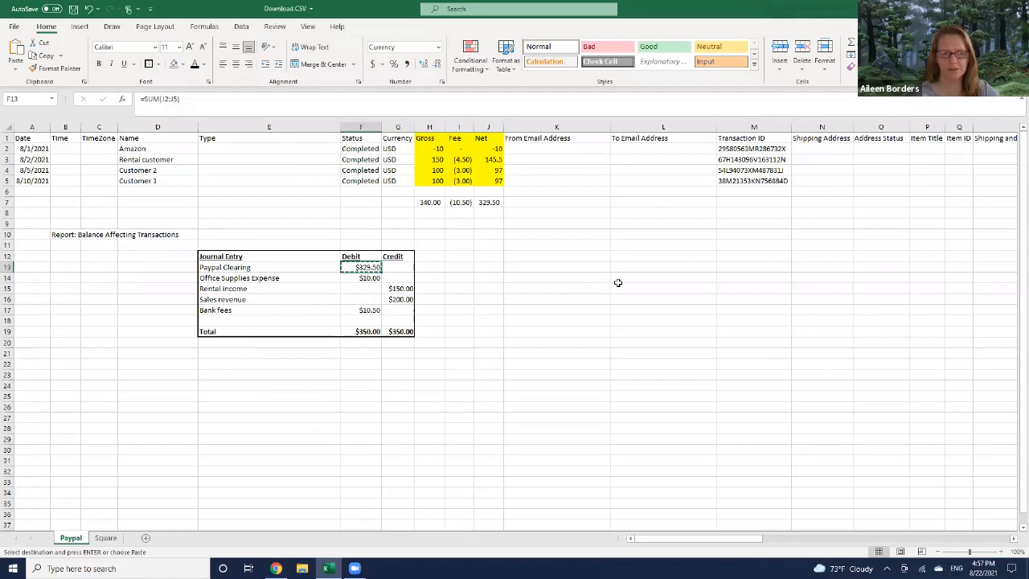
{"action": "key", "text": "alt+Tab"}
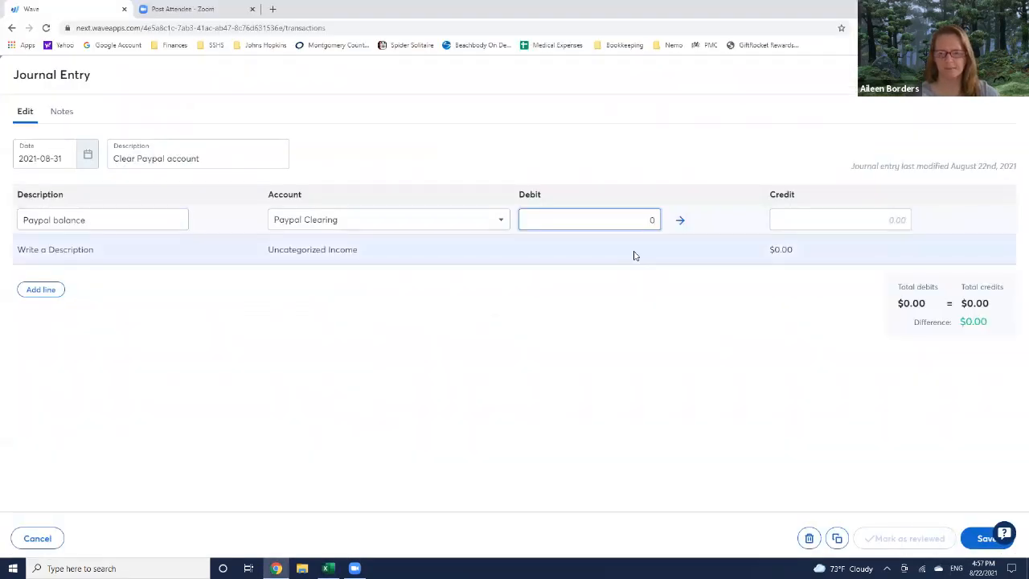
{"action": "type", "text": "329.5"}
{"action": "key", "text": "Tab"}
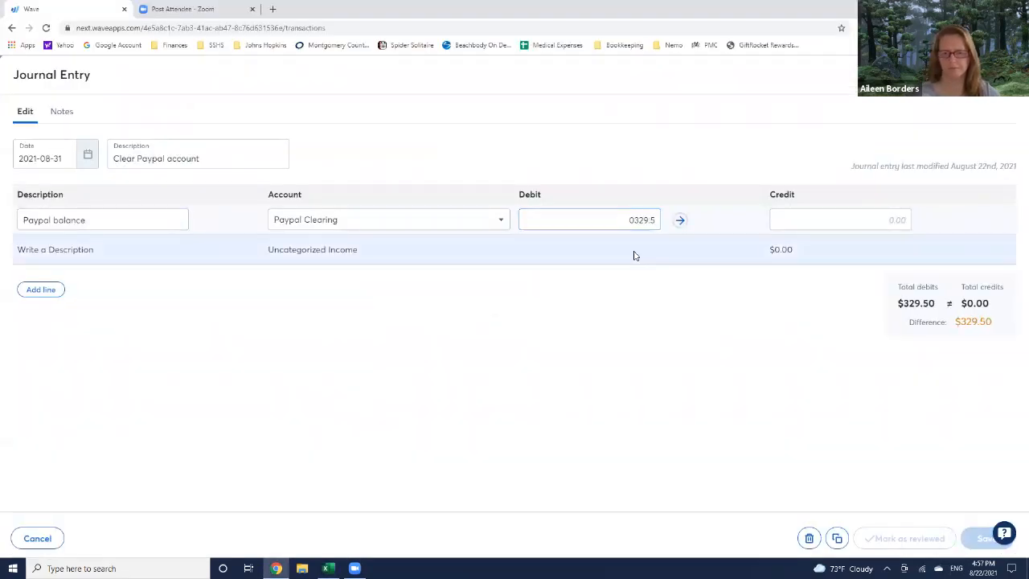
{"action": "left_click", "coordinate": [630, 220]}
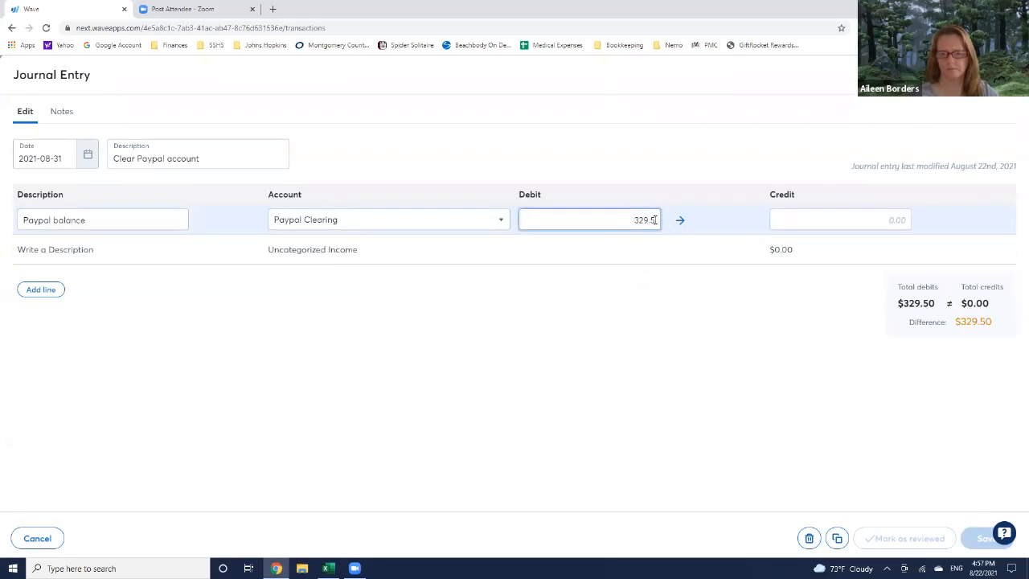
Describe the second journal line as "Amazon", assign it to Office Supplies and set its debit to 10, following the Excel sheet.
{"action": "left_click", "coordinate": [135, 247]}
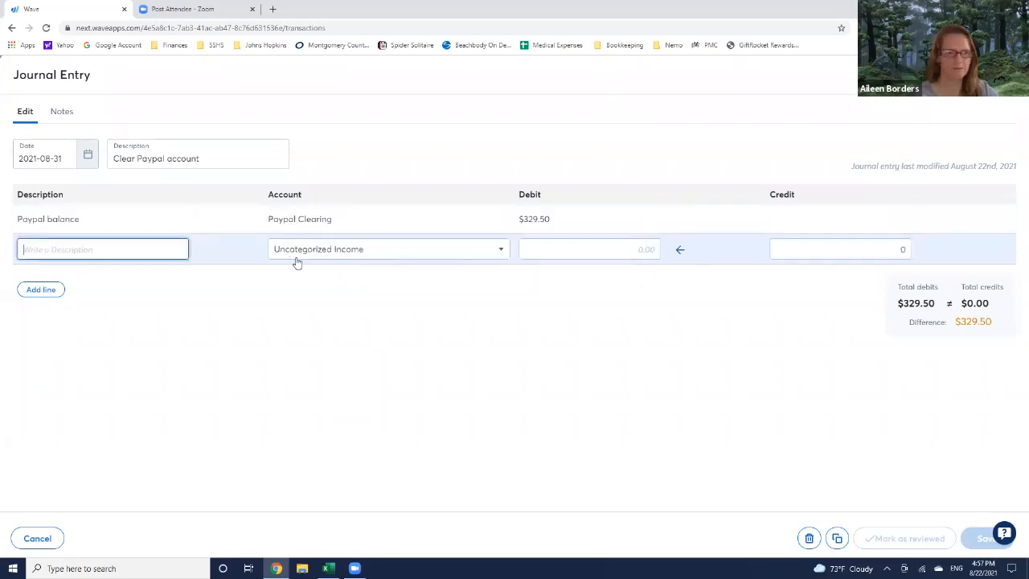
{"action": "key", "text": "alt+Tab"}
{"action": "left_click", "coordinate": [282, 277]}
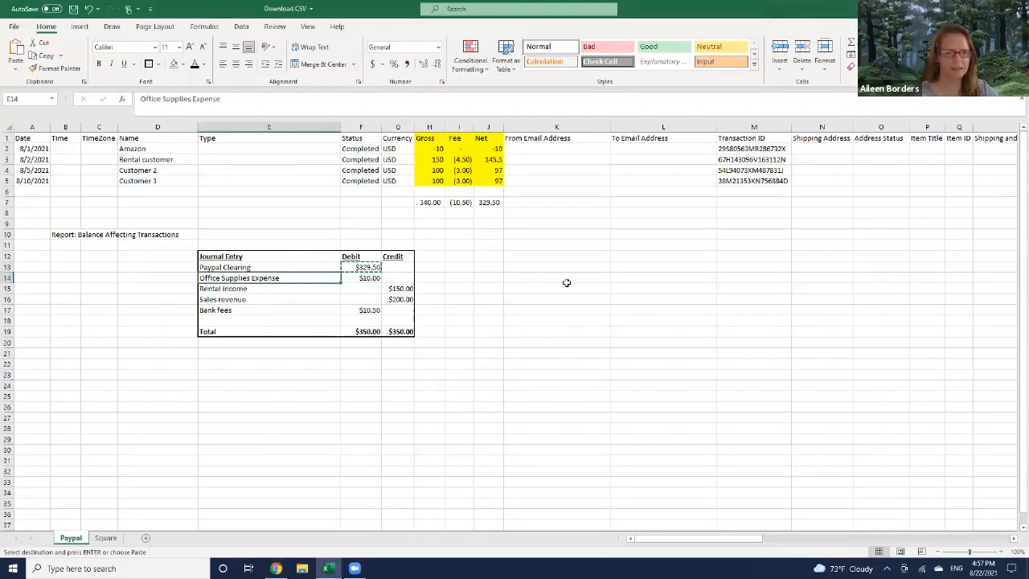
{"action": "key", "text": "alt+Tab"}
{"action": "type", "text": "Am"}
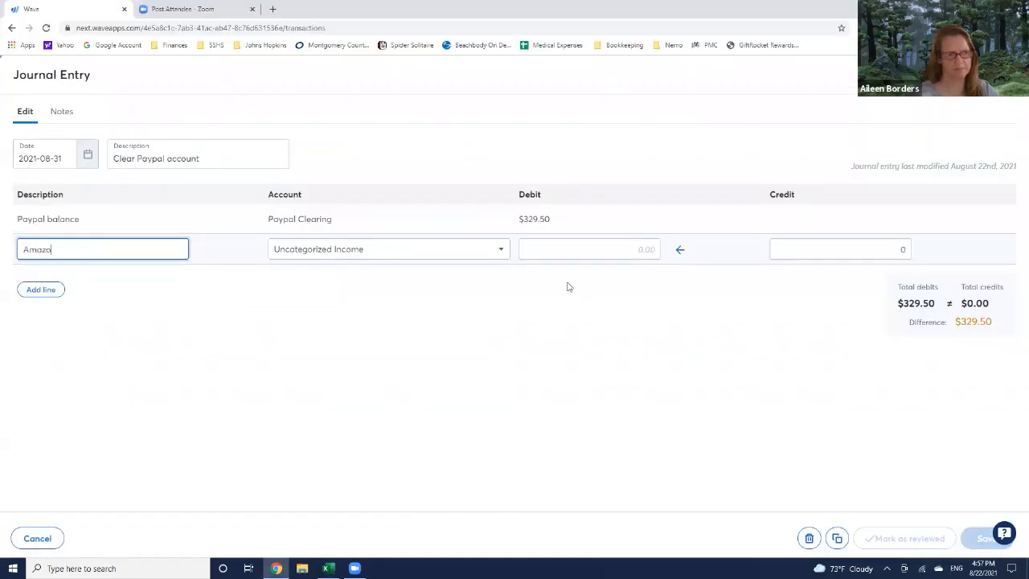
{"action": "left_click", "coordinate": [425, 254]}
{"action": "type", "text": "offi"}
{"action": "left_click", "coordinate": [375, 323]}
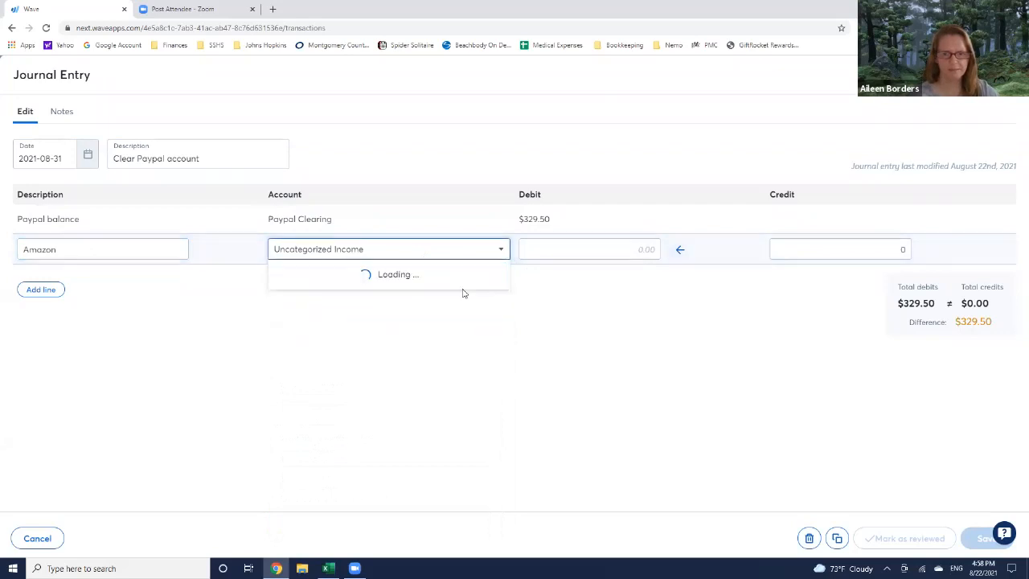
{"action": "left_click", "coordinate": [563, 253]}
{"action": "type", "text": "10"}
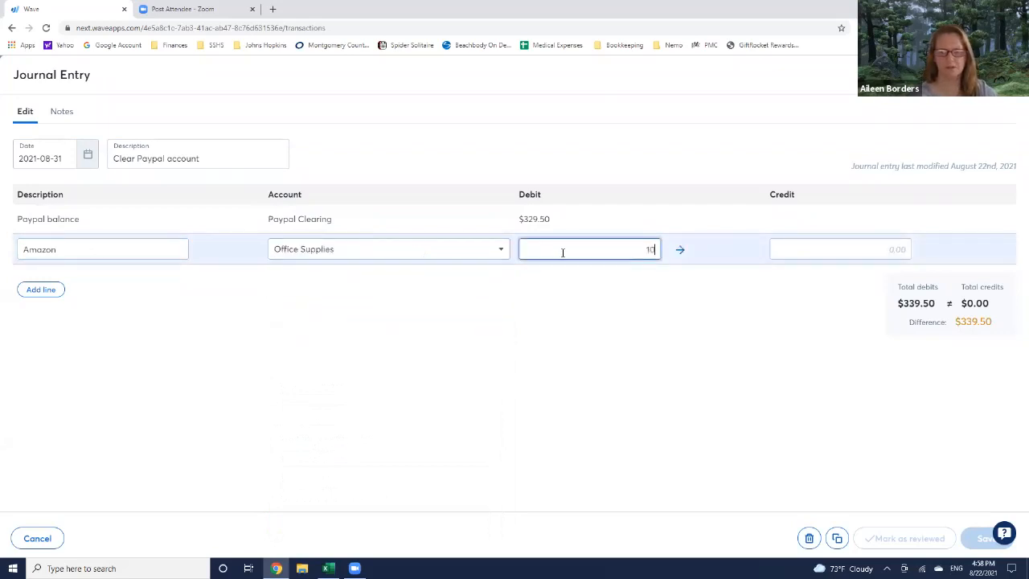
Add a third journal line for the next item in the Excel sheet, described as "rental income".
{"action": "left_click", "coordinate": [37, 289]}
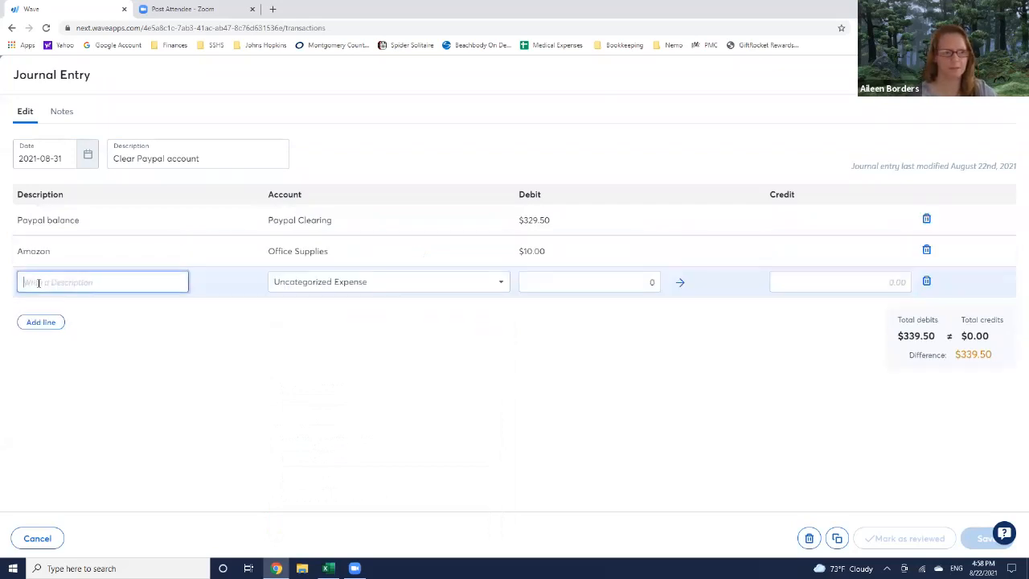
{"action": "key", "text": "alt+Tab"}
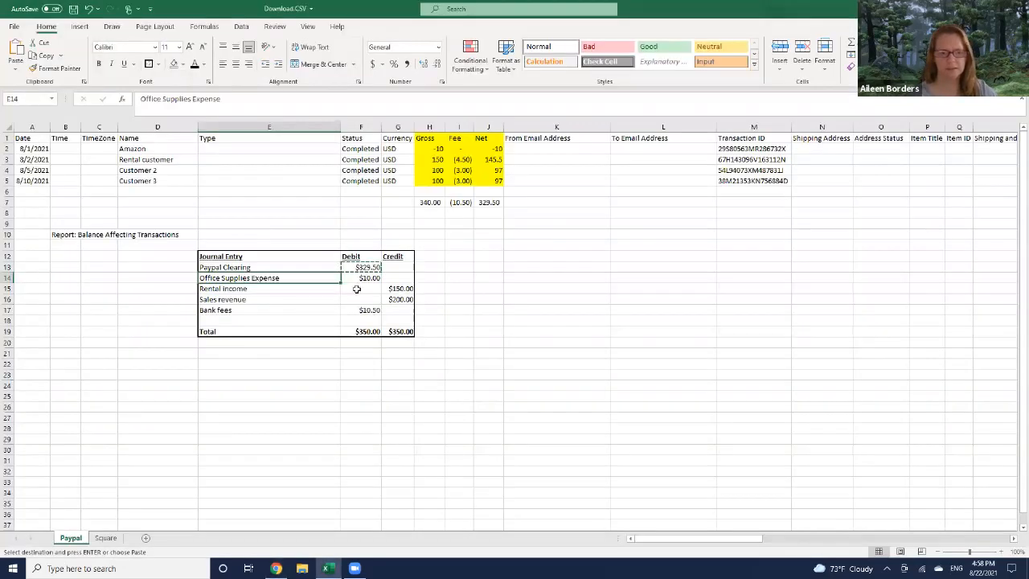
{"action": "left_click", "coordinate": [312, 290]}
{"action": "key", "text": "alt+Tab"}
{"action": "type", "text": "re"}
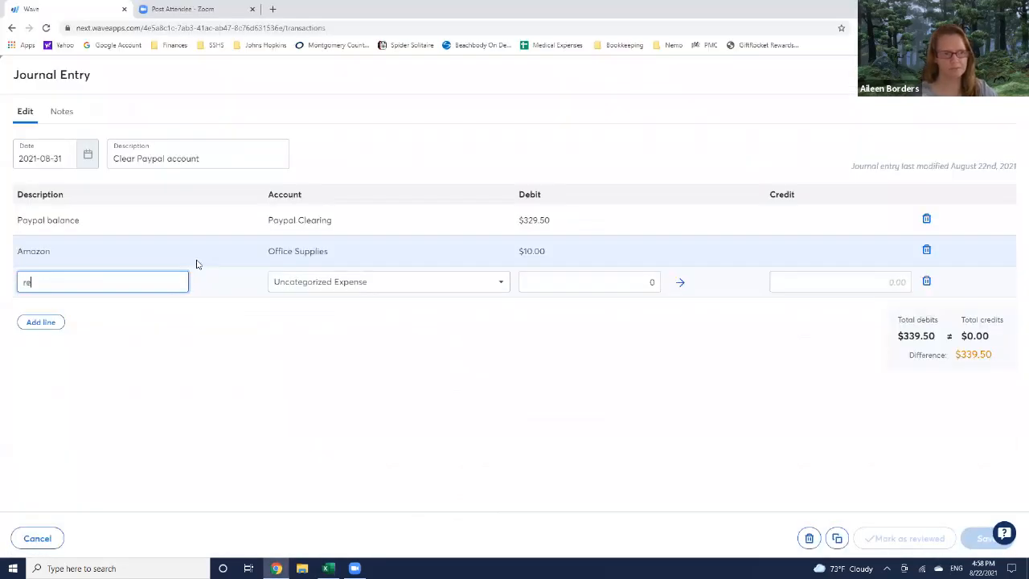
{"action": "type", "text": "ntal Income"}
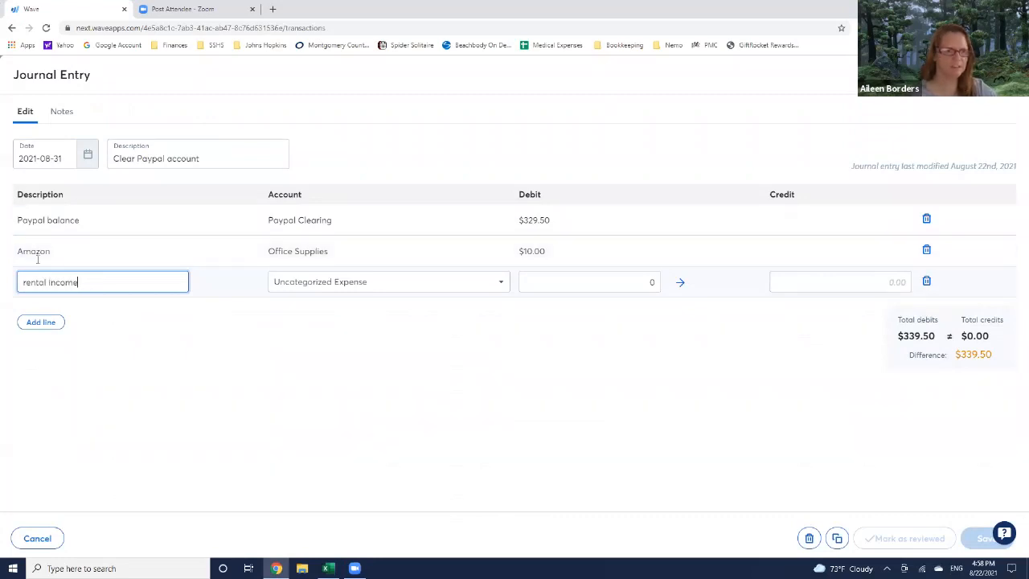
Assign the rental income line to the Rental Income account with a credit of 150.
{"action": "left_click", "coordinate": [364, 285]}
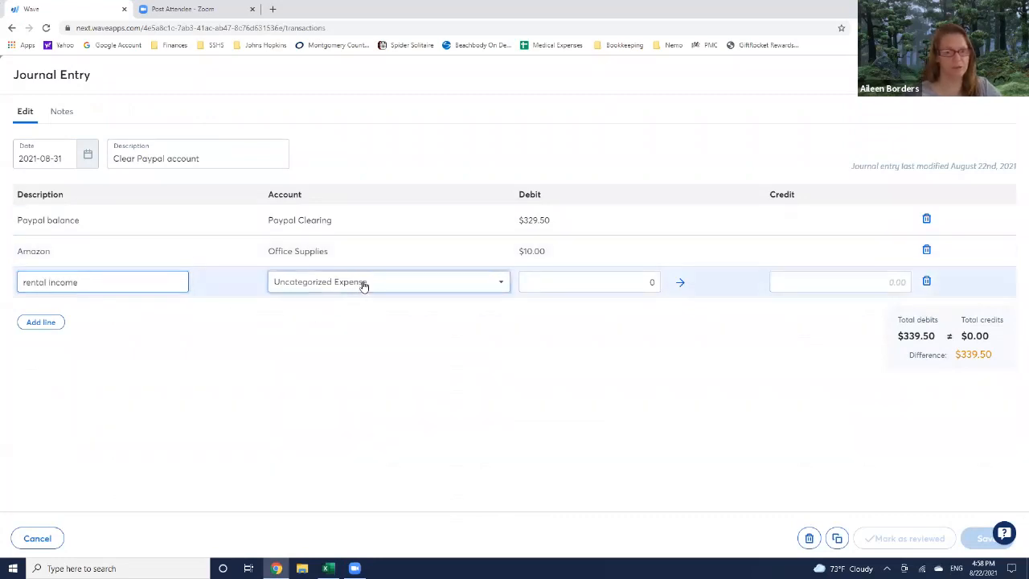
{"action": "type", "text": "rent"}
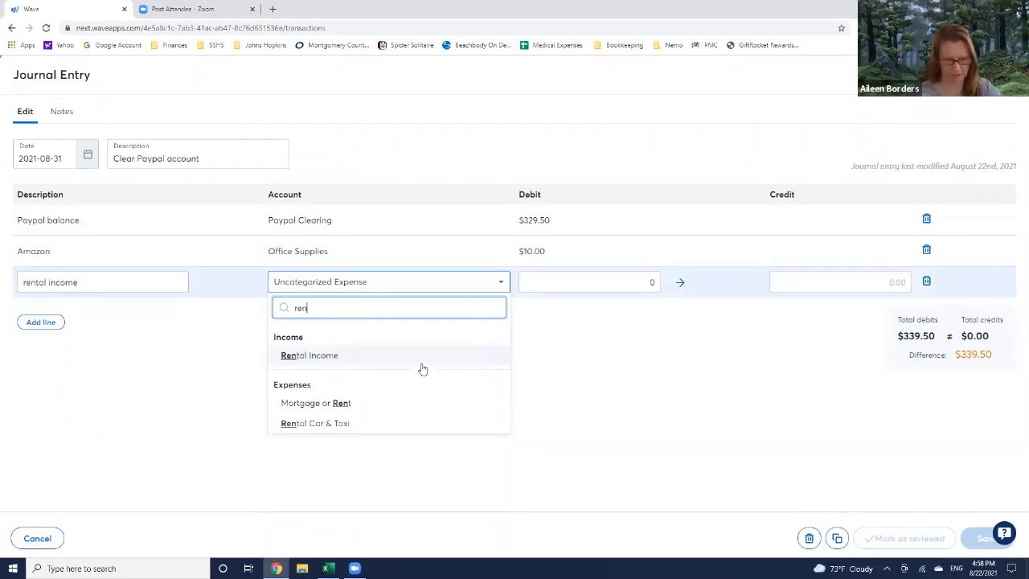
{"action": "left_click", "coordinate": [423, 364]}
{"action": "left_click", "coordinate": [593, 283]}
{"action": "left_click", "coordinate": [796, 284]}
{"action": "type", "text": "150"}
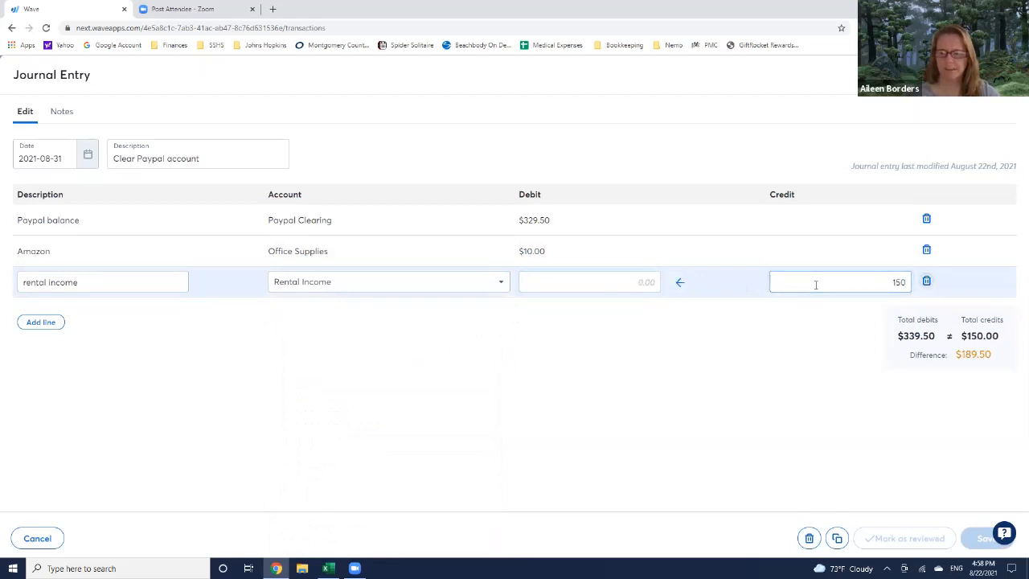
Add a journal line assigned to Sales Revenue with a credit of 200.
{"action": "left_click", "coordinate": [36, 321]}
{"action": "left_click", "coordinate": [272, 318]}
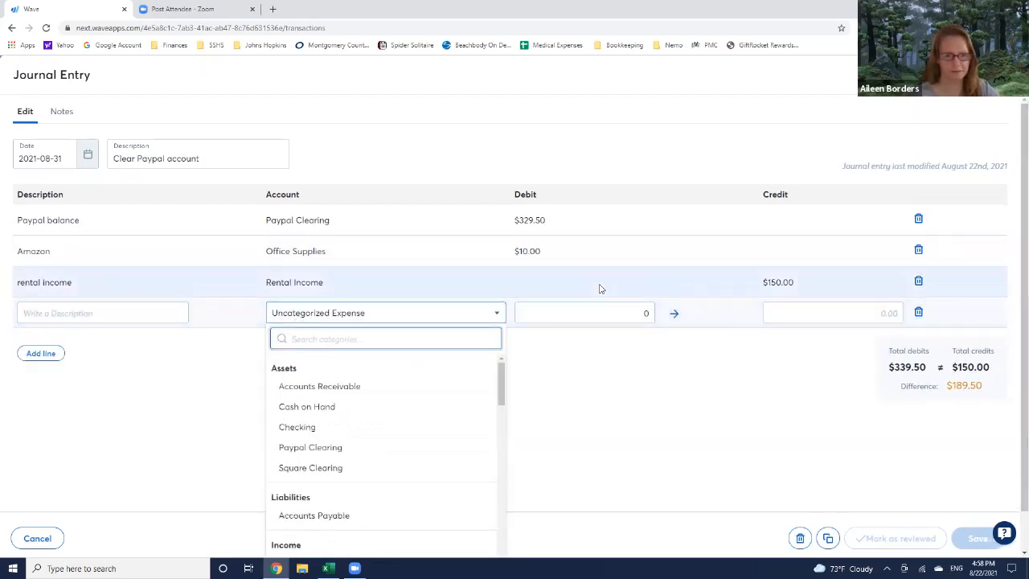
{"action": "type", "text": "sale"}
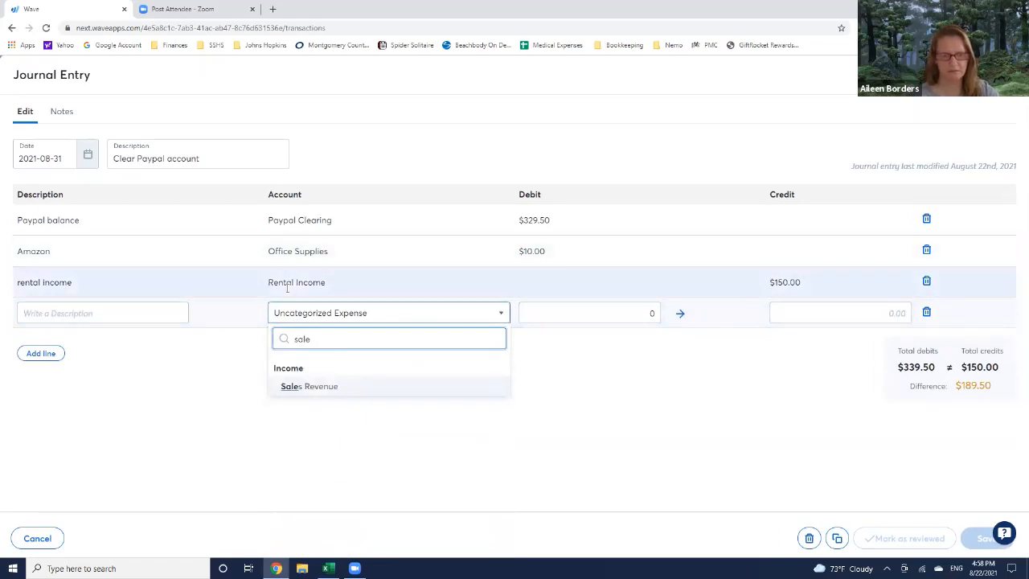
{"action": "left_click", "coordinate": [316, 386]}
{"action": "left_click", "coordinate": [858, 307]}
{"action": "type", "text": "200"}
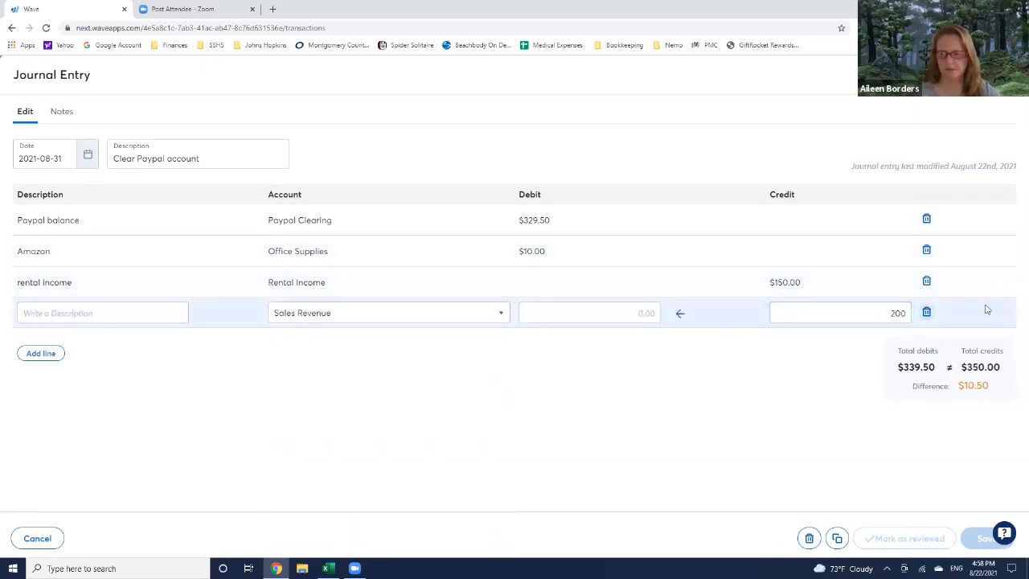
Add a journal line for Bank & Credit Card Fees with a debit of 10.5 and save the journal entry.
{"action": "left_click", "coordinate": [44, 354]}
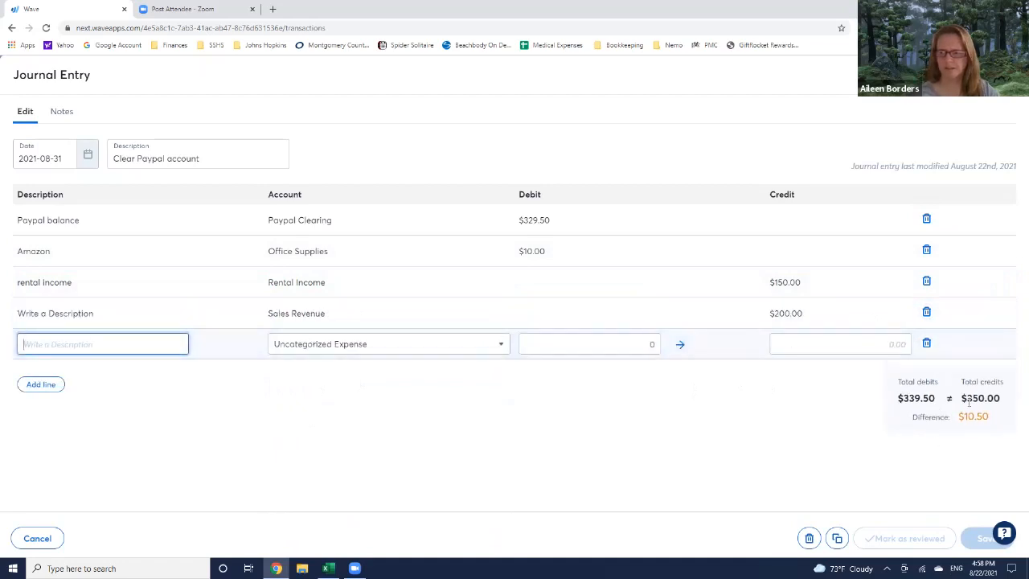
{"action": "left_click", "coordinate": [335, 346]}
{"action": "type", "text": "bank"}
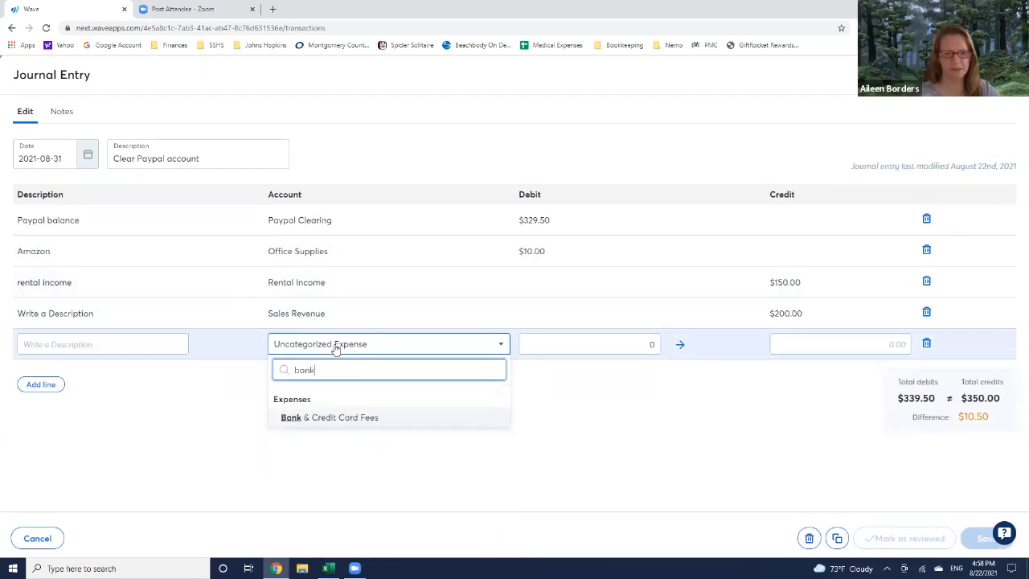
{"action": "left_click", "coordinate": [322, 419]}
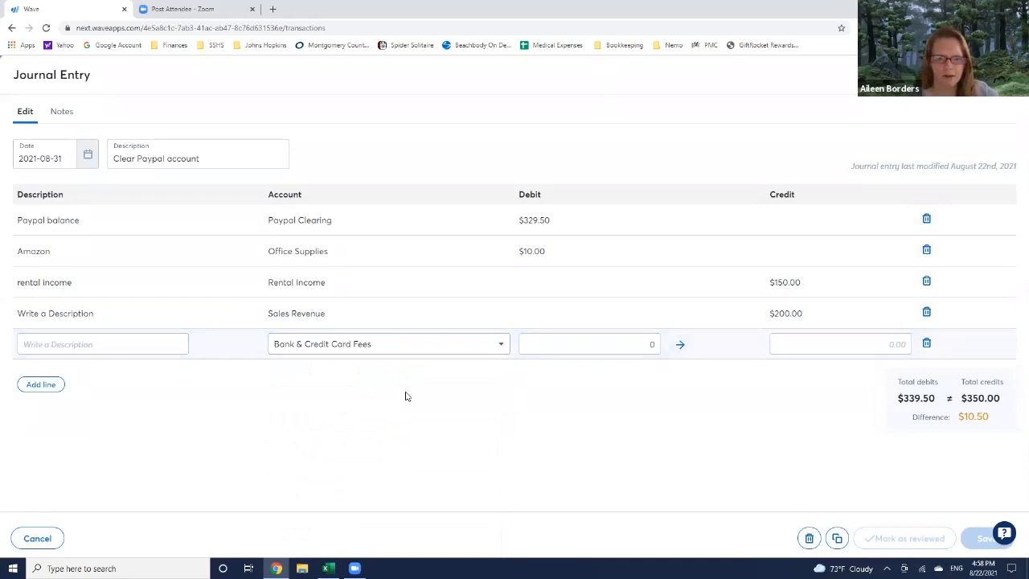
{"action": "left_click", "coordinate": [606, 346]}
{"action": "type", "text": "10.5"}
{"action": "key", "text": "Tab"}
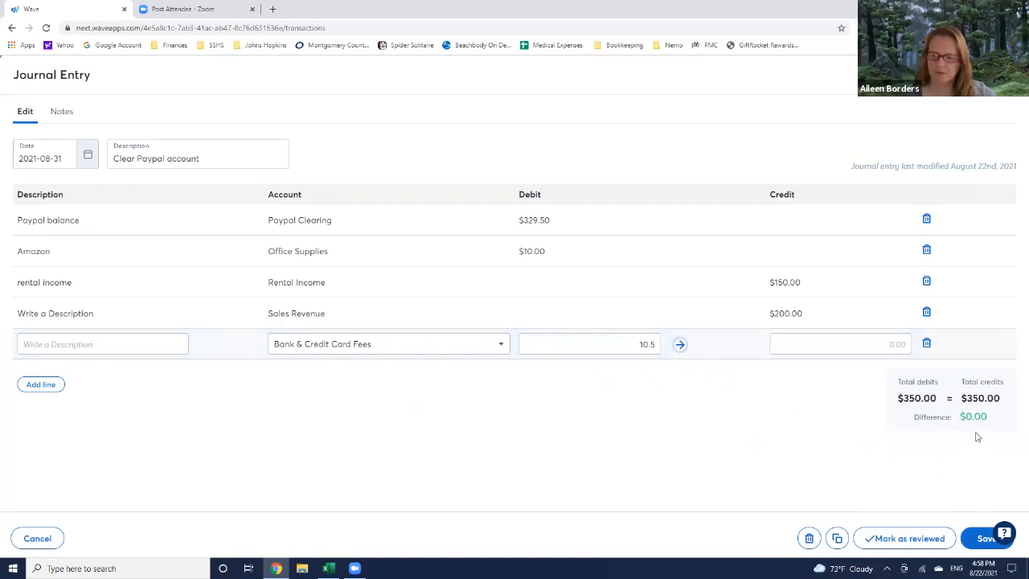
{"action": "left_click", "coordinate": [982, 538]}
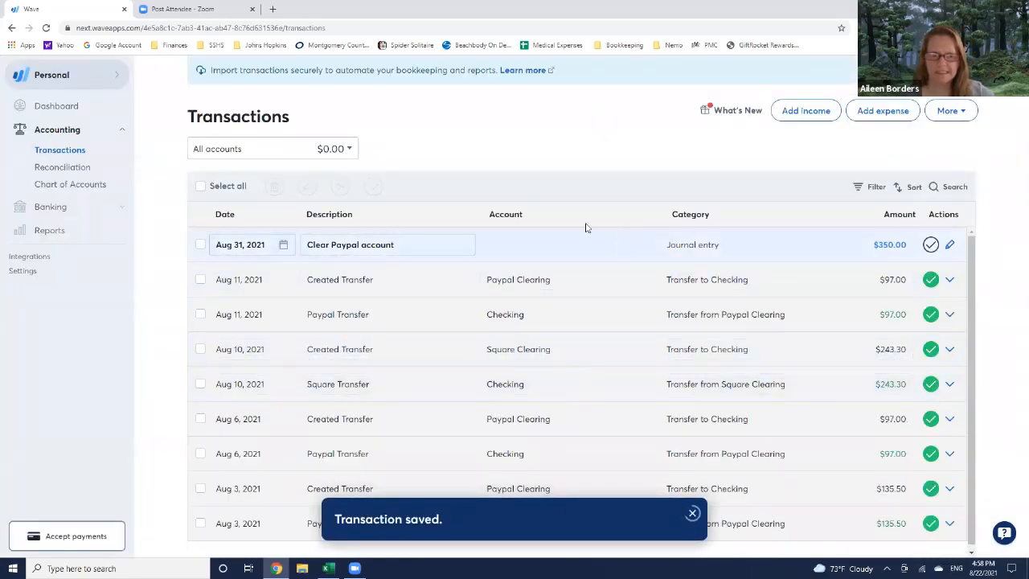
Add a new journal transaction described as "Clear Square account" and dated 2021-08-31.
{"action": "left_click", "coordinate": [833, 329]}
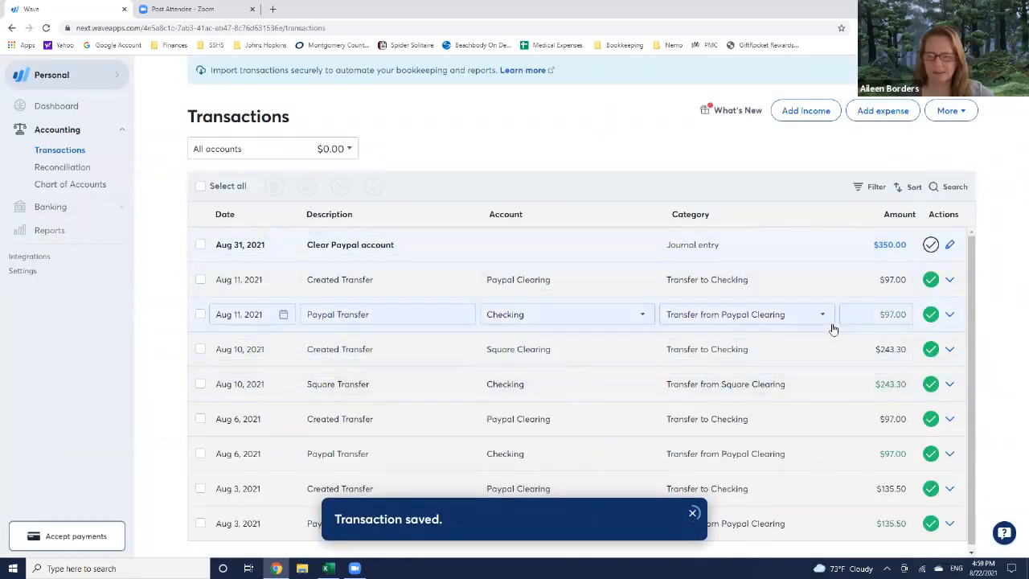
{"action": "left_click", "coordinate": [951, 114]}
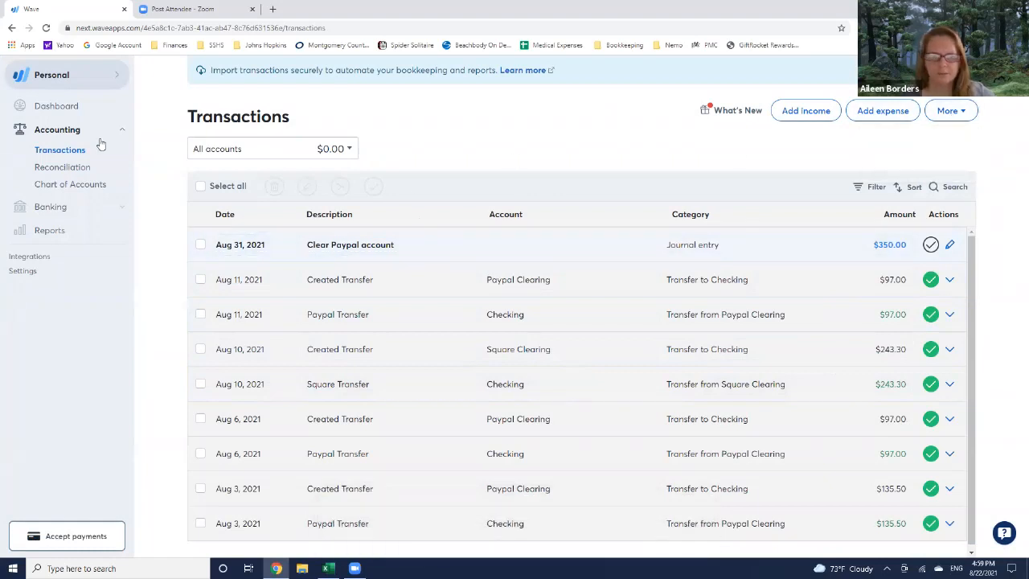
{"action": "type", "text": "Clear Squar e"}
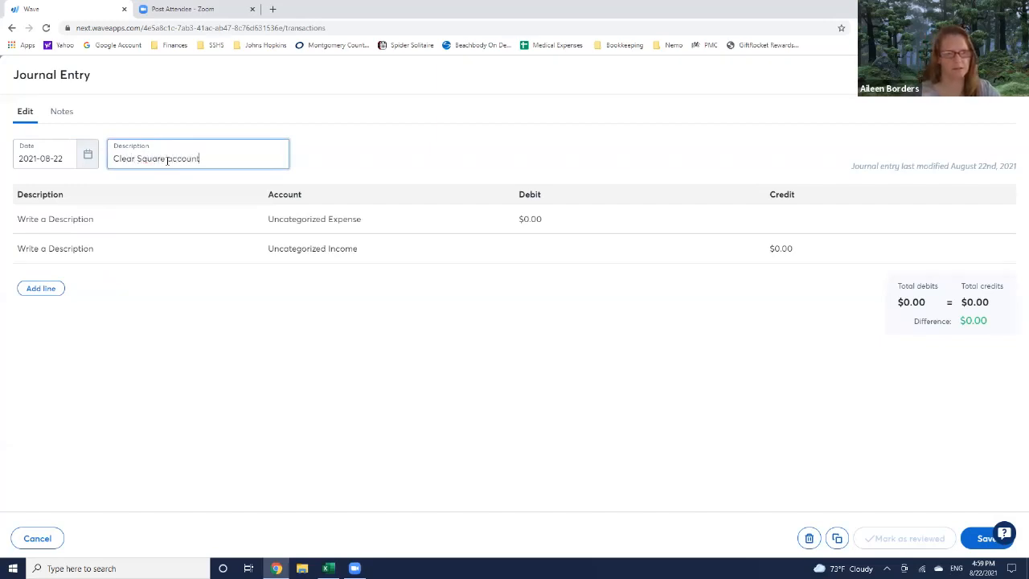
{"action": "left_click", "coordinate": [86, 155]}
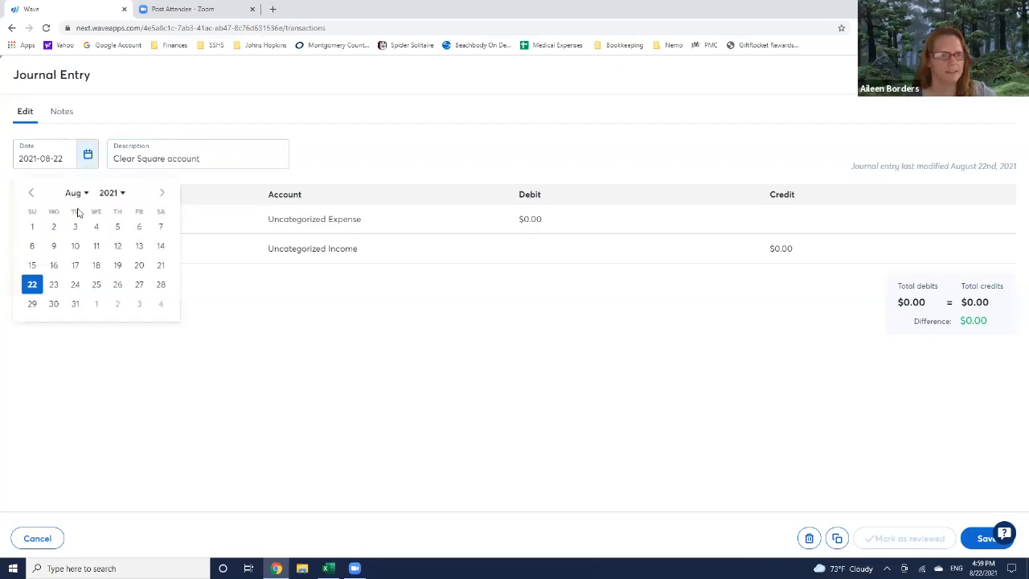
{"action": "left_click", "coordinate": [73, 310]}
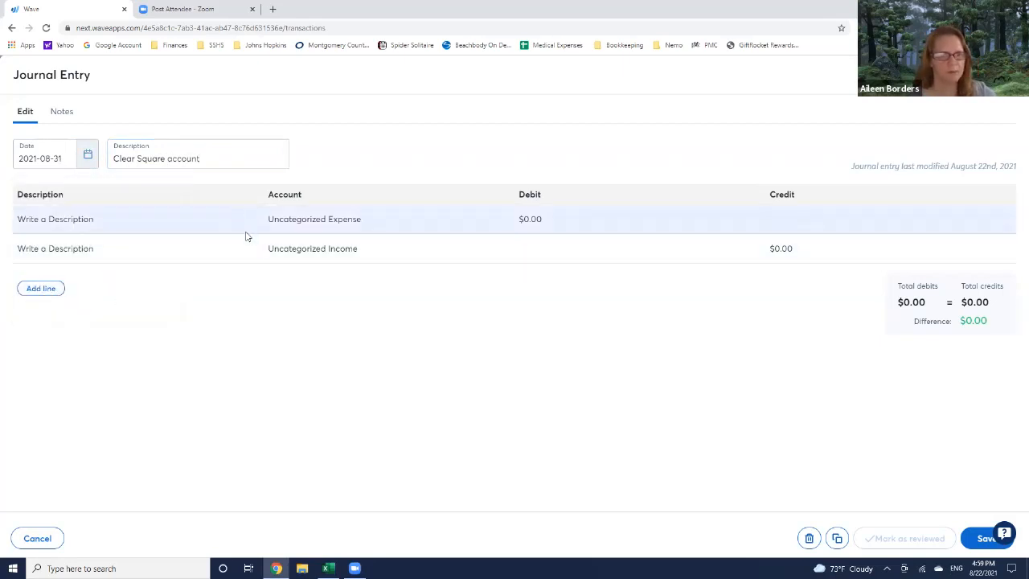
Assign the first line of the Square journal entry to the Square Clearing account.
{"action": "left_click", "coordinate": [422, 235]}
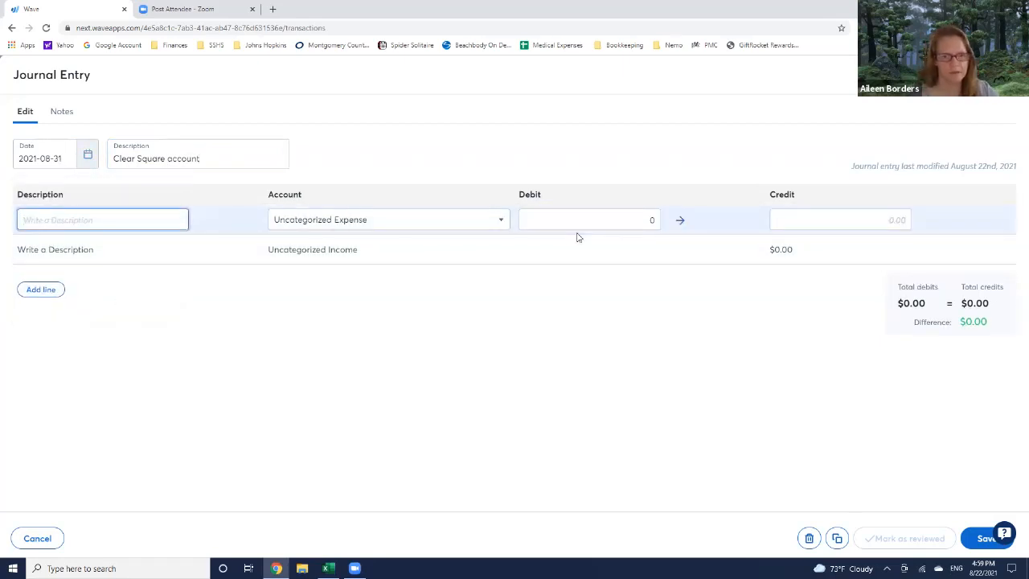
{"action": "left_click", "coordinate": [445, 223]}
{"action": "left_click", "coordinate": [363, 375]}
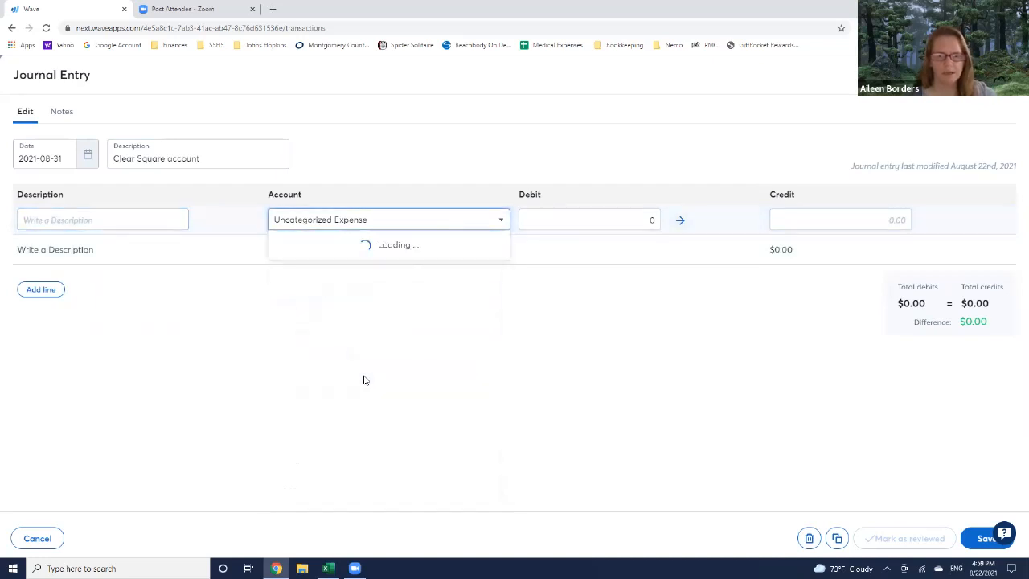
Switch to the Square sheet in Excel and compare the Square Clearing debit with the sum of the Net Total column.
{"action": "left_click", "coordinate": [328, 568]}
{"action": "left_click", "coordinate": [105, 537]}
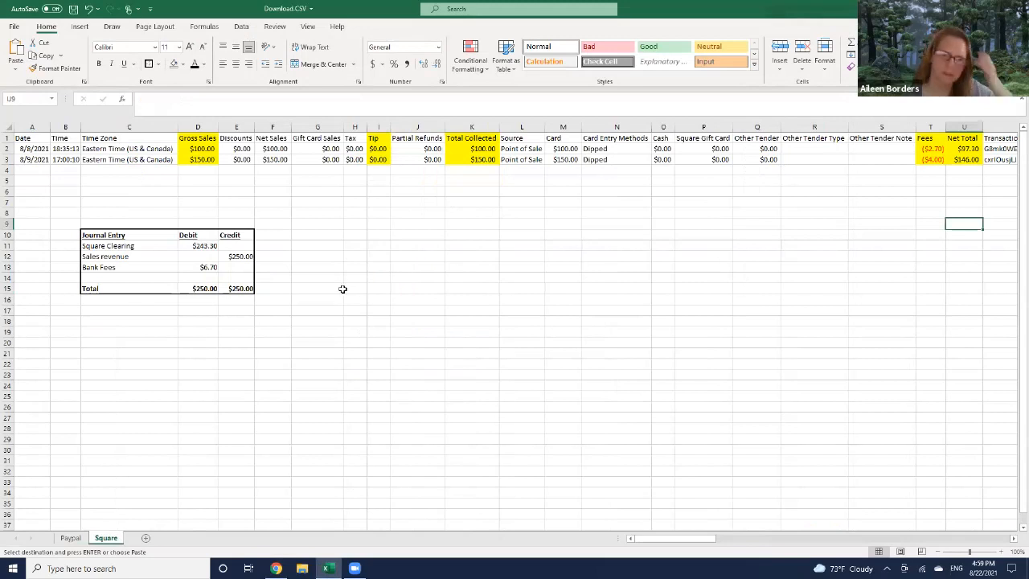
{"action": "left_click", "coordinate": [206, 244]}
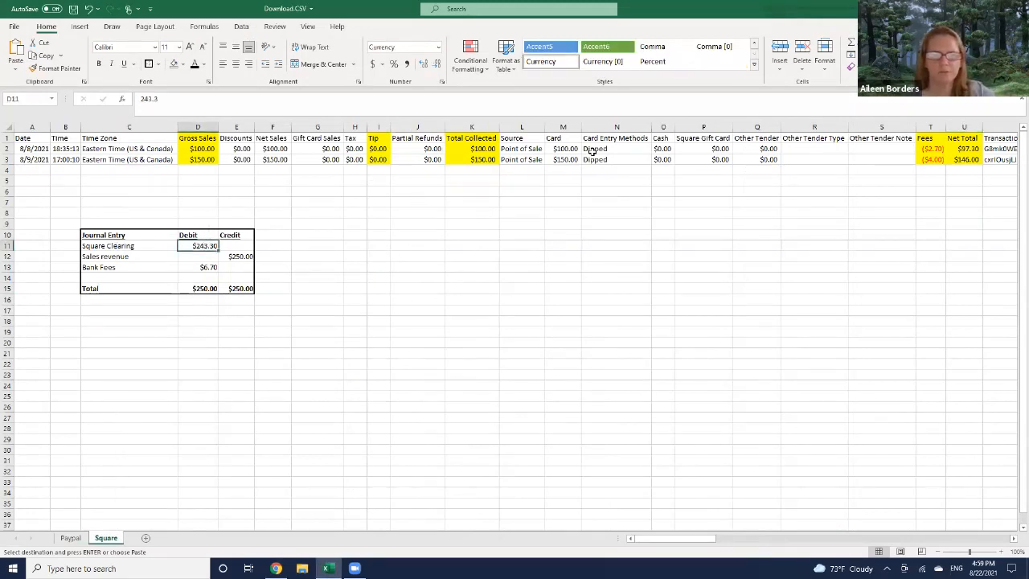
{"action": "left_click_drag", "start_coordinate": [973, 149], "coordinate": [976, 167]}
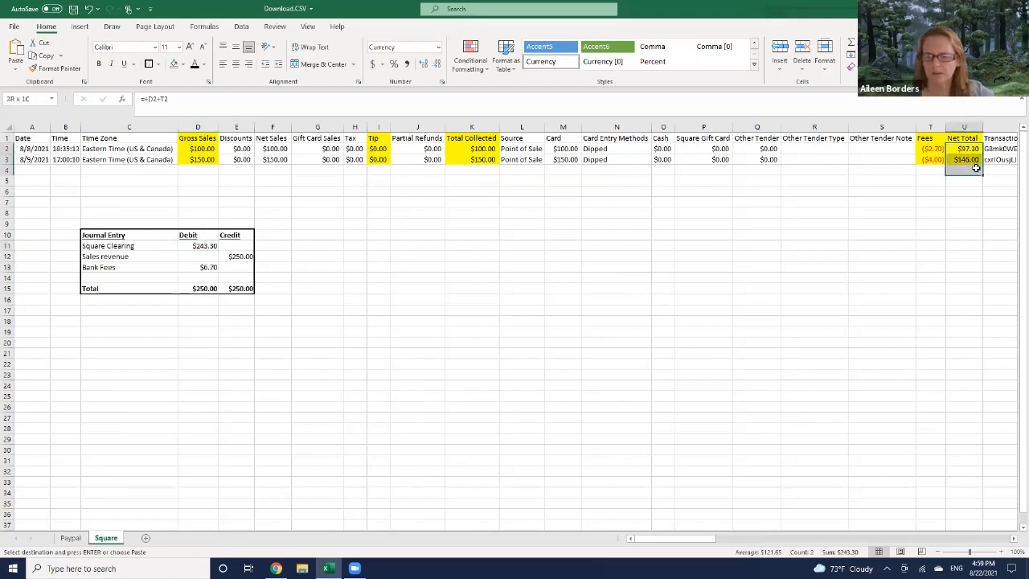
{"action": "left_click_drag", "start_coordinate": [976, 167], "coordinate": [974, 169]}
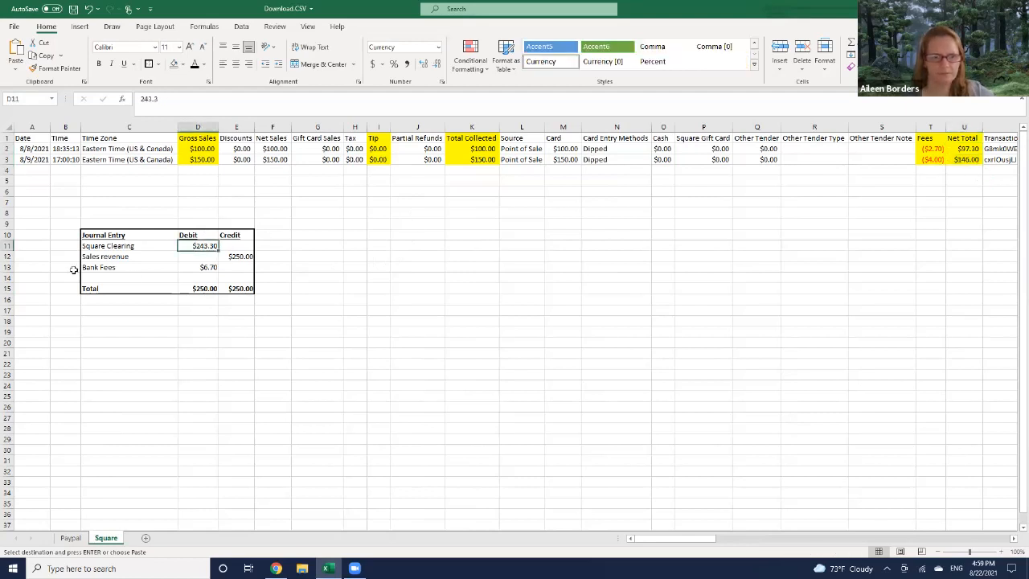
Check the Sales revenue credit against the Gross Sales amounts and examine how the Bank Fees debit is calculated.
{"action": "left_click", "coordinate": [236, 257]}
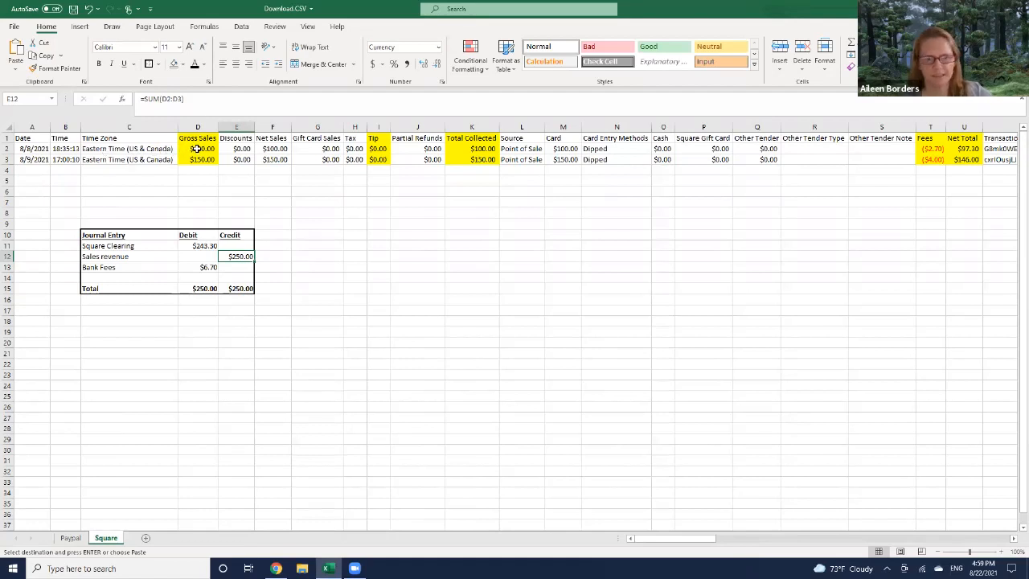
{"action": "left_click_drag", "start_coordinate": [196, 150], "coordinate": [201, 160]}
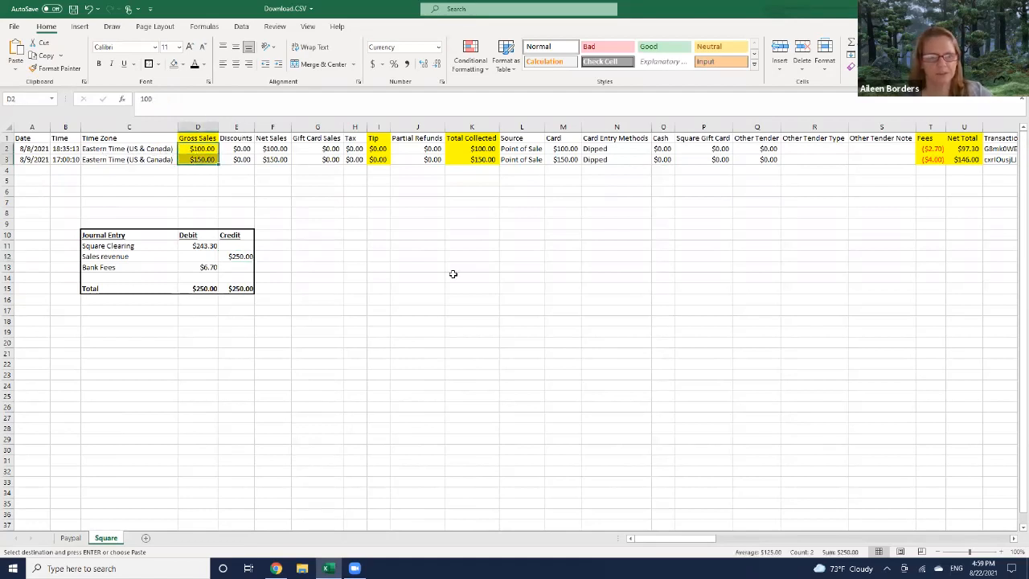
{"action": "left_click", "coordinate": [244, 256]}
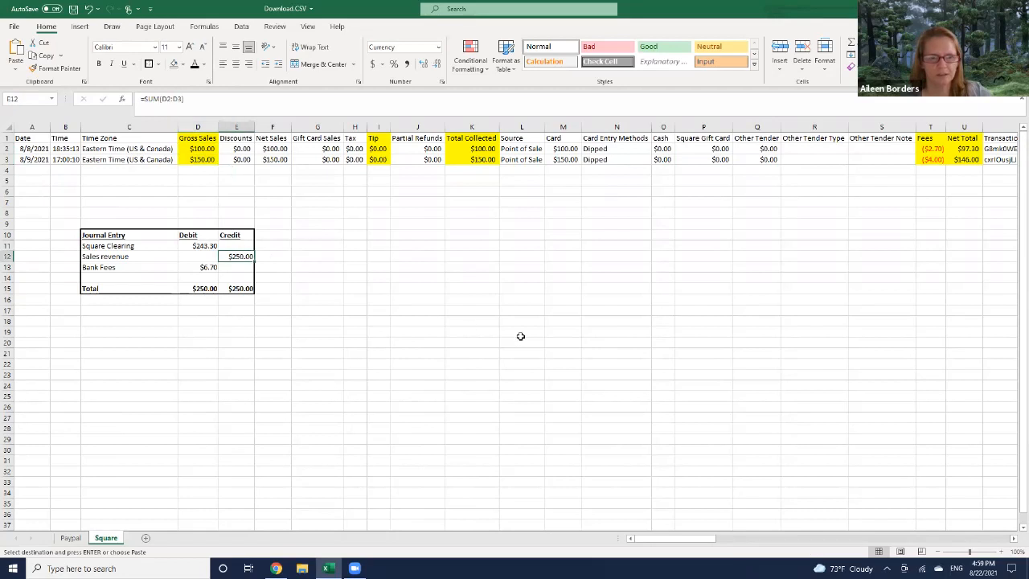
{"action": "left_click", "coordinate": [201, 267]}
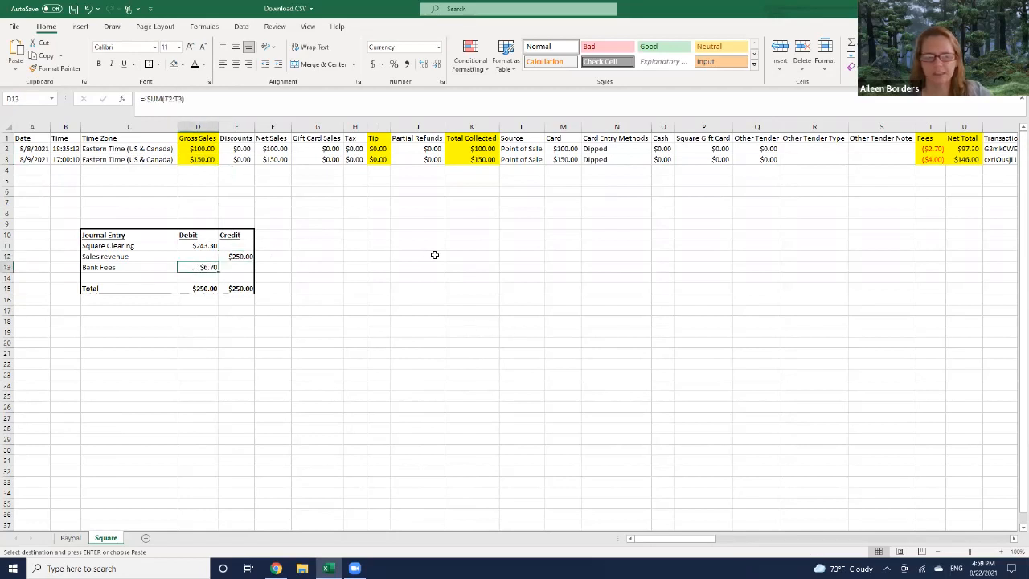
Compare the Bank Fees debit with the Fees column and check the formulas of the journal entry's debit and credit totals.
{"action": "left_click_drag", "start_coordinate": [926, 146], "coordinate": [929, 159]}
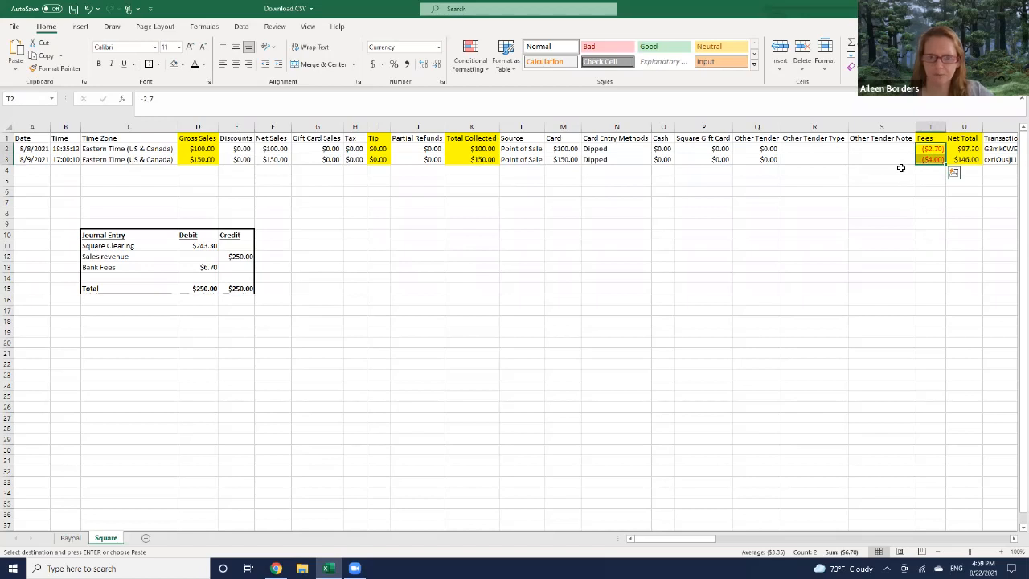
{"action": "left_click", "coordinate": [191, 267]}
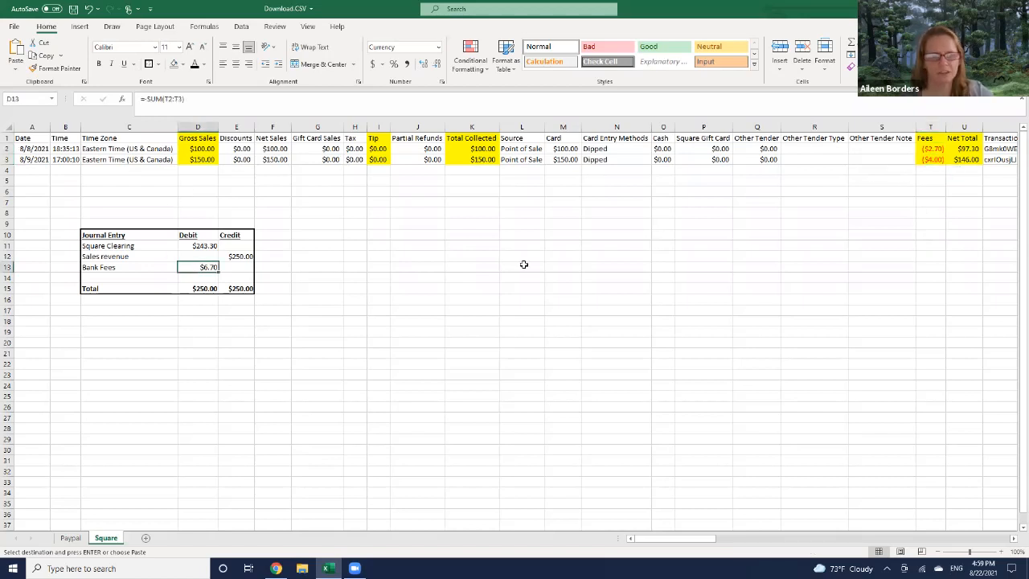
{"action": "left_click", "coordinate": [193, 289]}
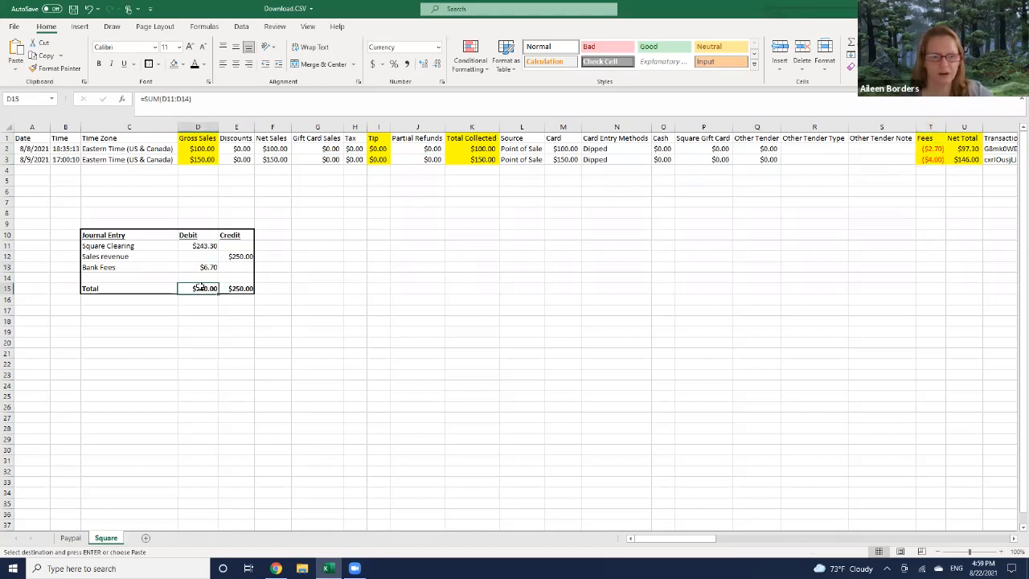
{"action": "left_click", "coordinate": [245, 288]}
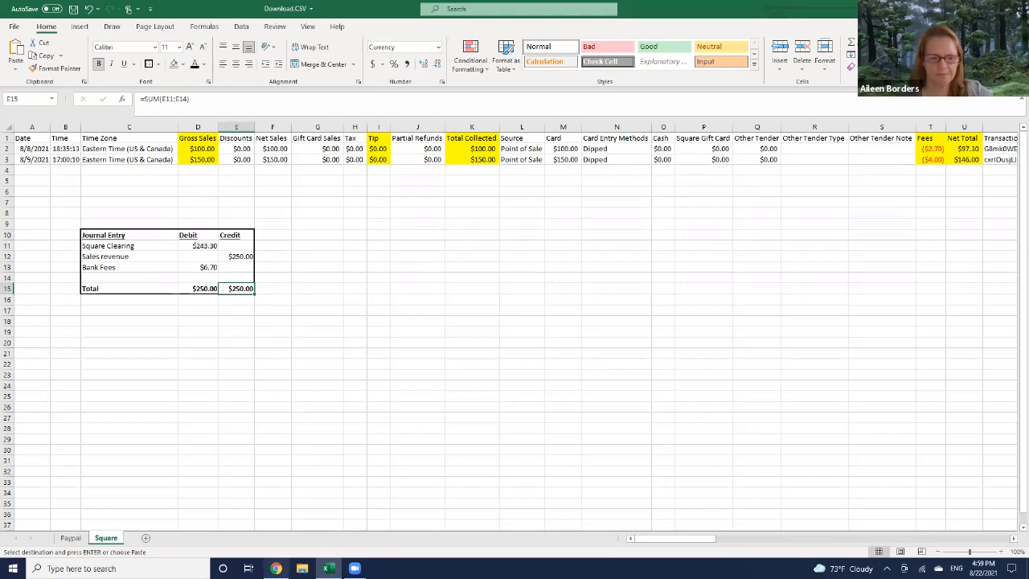
Switch back to Wave in the browser and enter a debit of 243.3 on the Square Clearing line.
{"action": "left_click", "coordinate": [275, 568]}
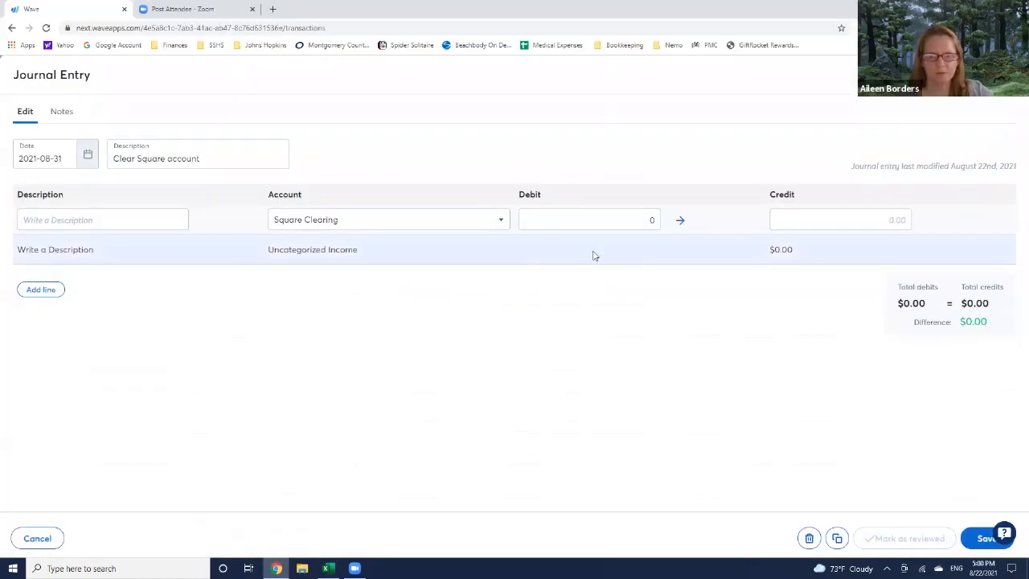
{"action": "left_click", "coordinate": [597, 220]}
{"action": "type", "text": "243.7"}
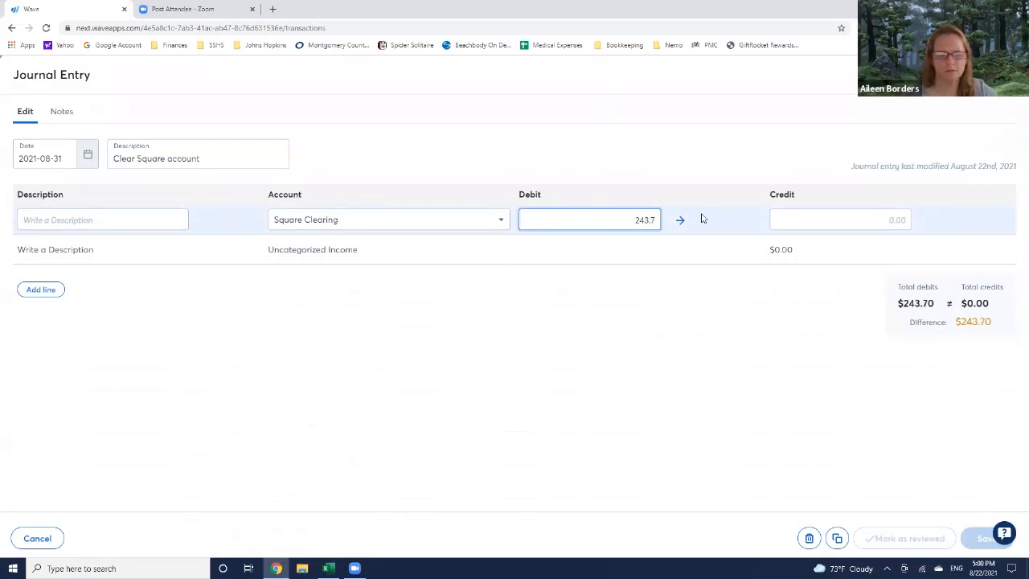
{"action": "key", "text": "alt+Tab"}
{"action": "key", "text": "alt+Tab"}
{"action": "key", "text": "BackSpace"}
{"action": "type", "text": "3"}
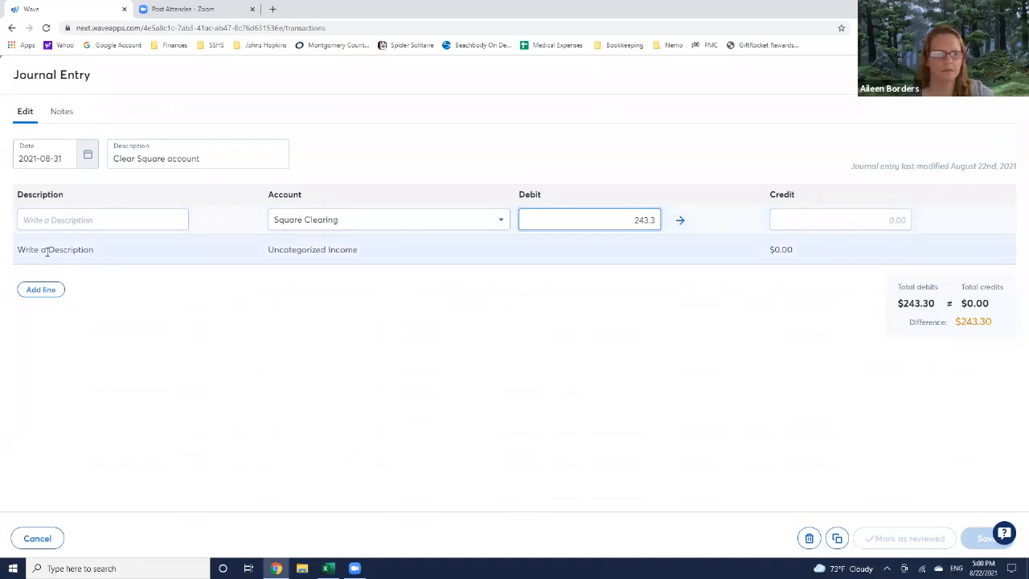
Enter a credit of 250 on the Uncategorized Income line of the journal entry.
{"action": "left_click", "coordinate": [361, 255]}
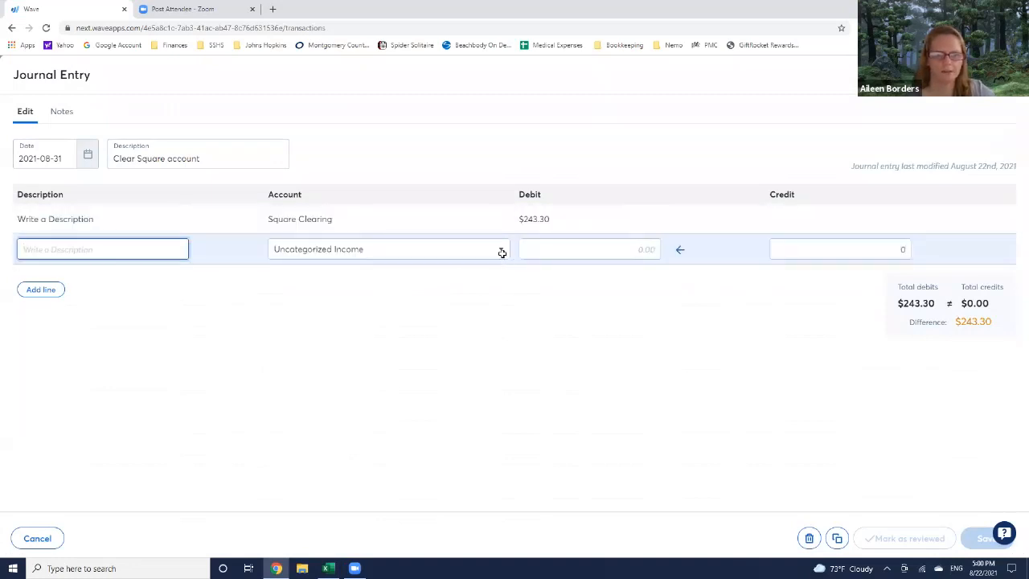
{"action": "key", "text": "alt+Tab"}
{"action": "key", "text": "alt+Tab"}
{"action": "left_click", "coordinate": [373, 255]}
{"action": "type", "text": "sal"}
{"action": "left_click", "coordinate": [596, 249]}
{"action": "left_click", "coordinate": [875, 251]}
{"action": "type", "text": "250"}
{"action": "left_click", "coordinate": [583, 330]}
Add a third line to the journal entry and assign the $250.00 credit line to Sales Revenue.
{"action": "left_click", "coordinate": [48, 296]}
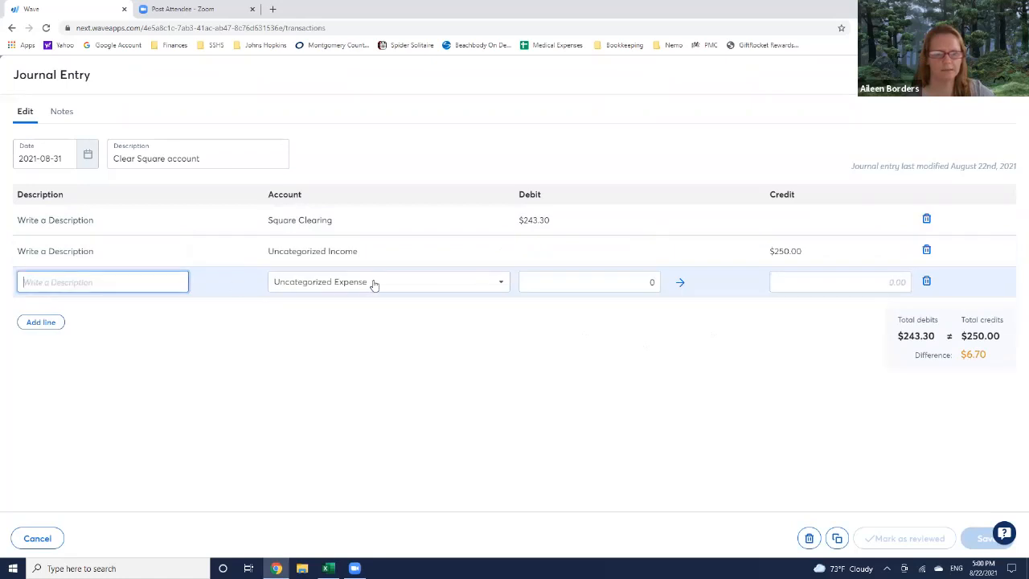
{"action": "left_click", "coordinate": [377, 251]}
{"action": "left_click", "coordinate": [381, 252]}
{"action": "type", "text": "sal"}
{"action": "left_click", "coordinate": [305, 326]}
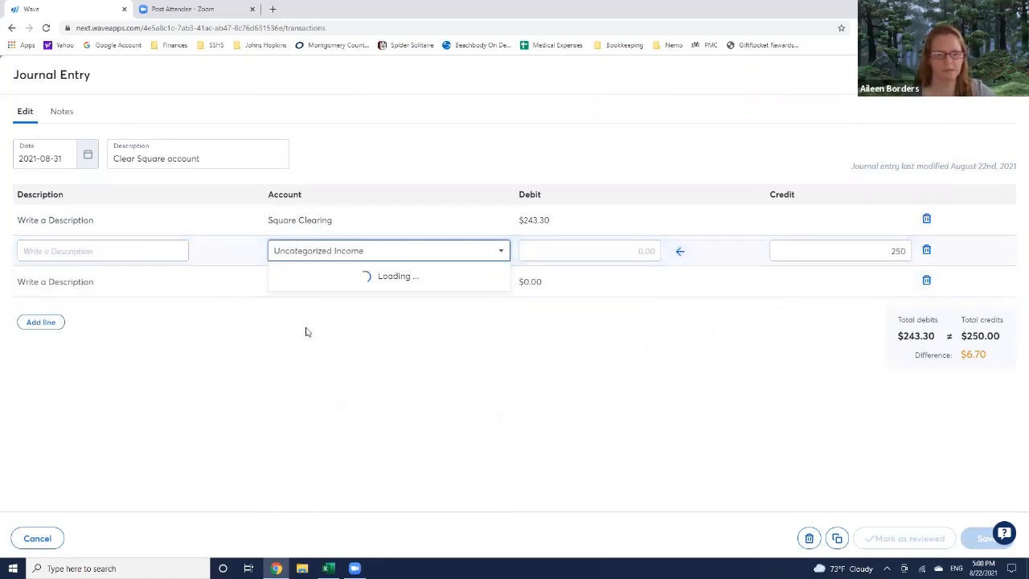
{"action": "left_click", "coordinate": [328, 277]}
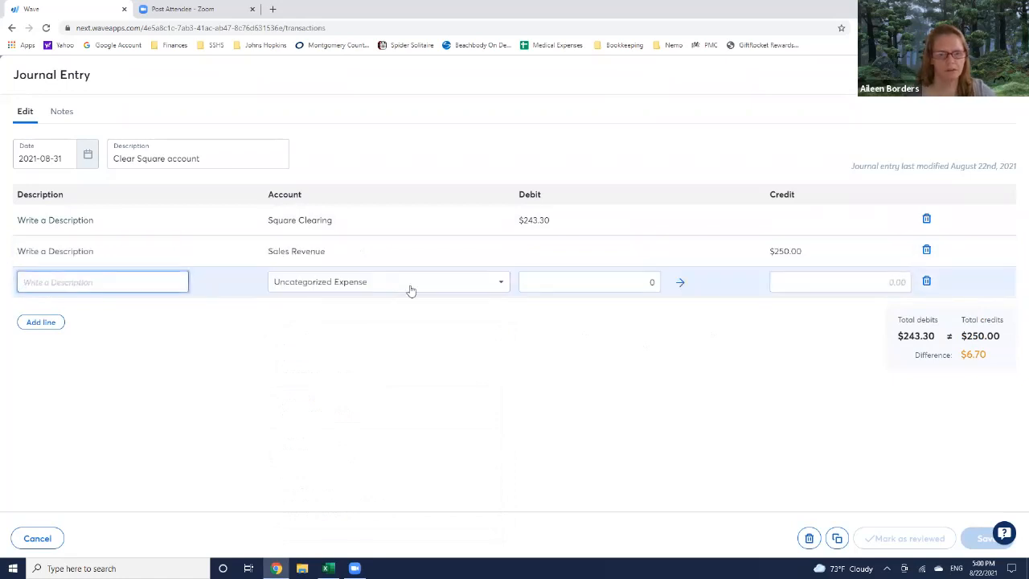
Fill in the third line with the Bank & Credit Card Fees account, the description "Square fees" and a debit of 6.70.
{"action": "left_click", "coordinate": [410, 291]}
{"action": "type", "text": "bank"}
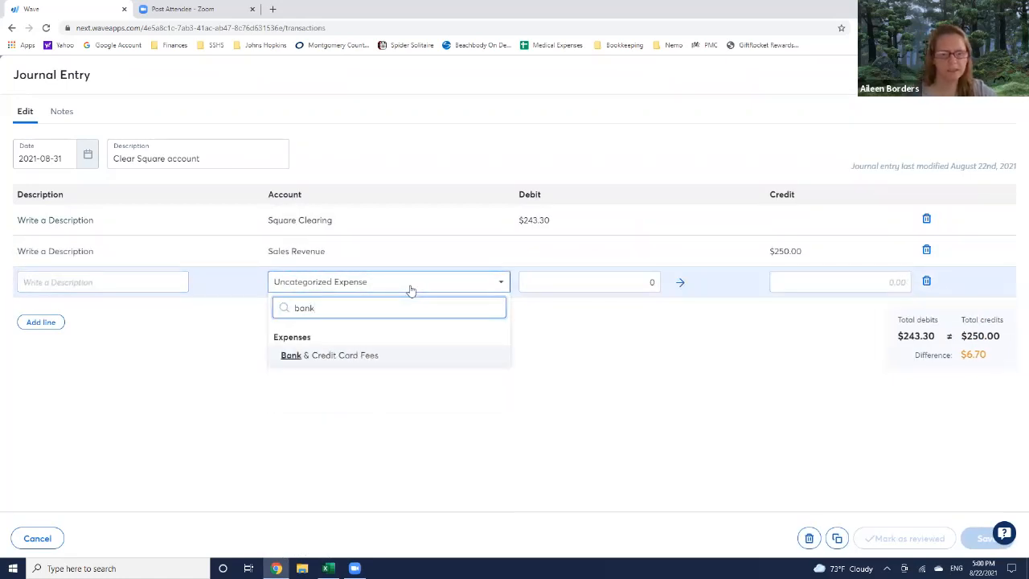
{"action": "left_click", "coordinate": [363, 357]}
{"action": "left_click", "coordinate": [77, 278]}
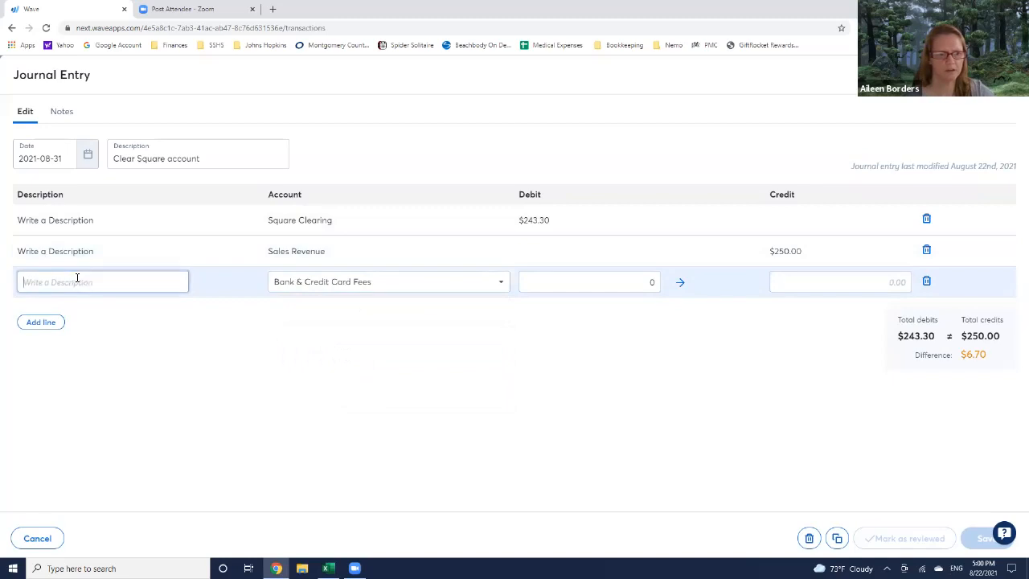
{"action": "type", "text": "Square fees"}
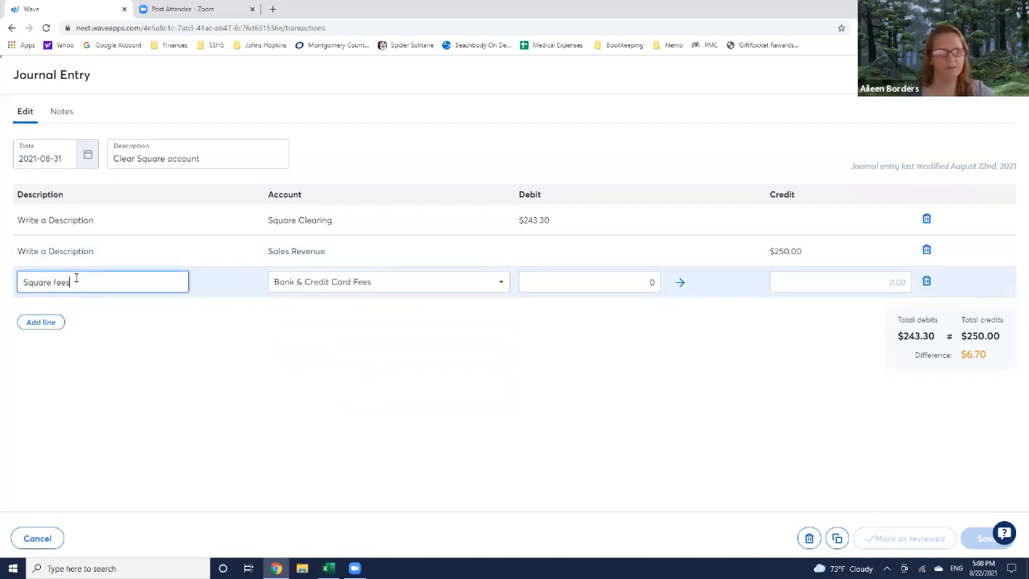
{"action": "left_click", "coordinate": [595, 277]}
{"action": "type", "text": "6"}
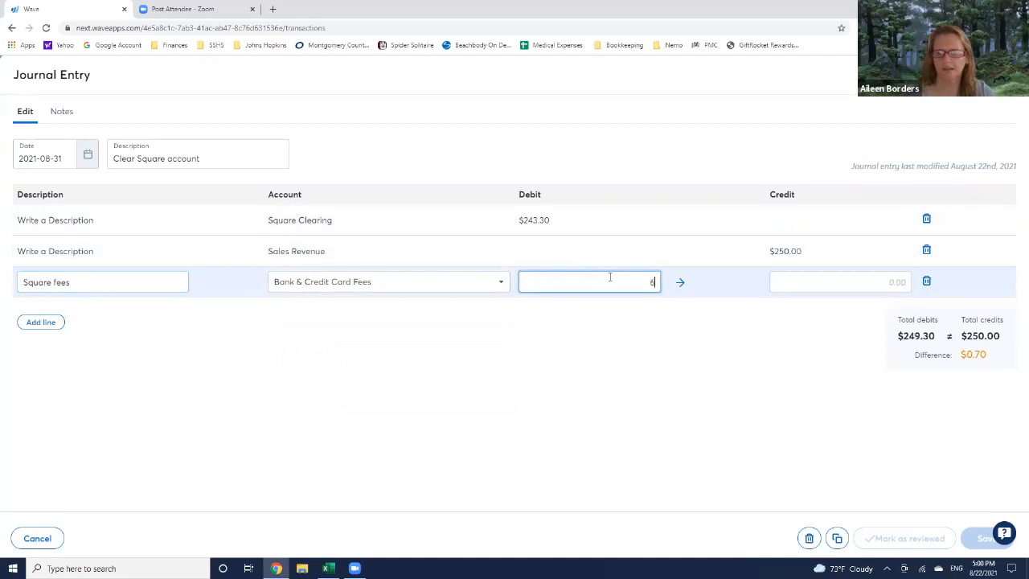
{"action": "type", "text": ".7"}
{"action": "left_click", "coordinate": [695, 423]}
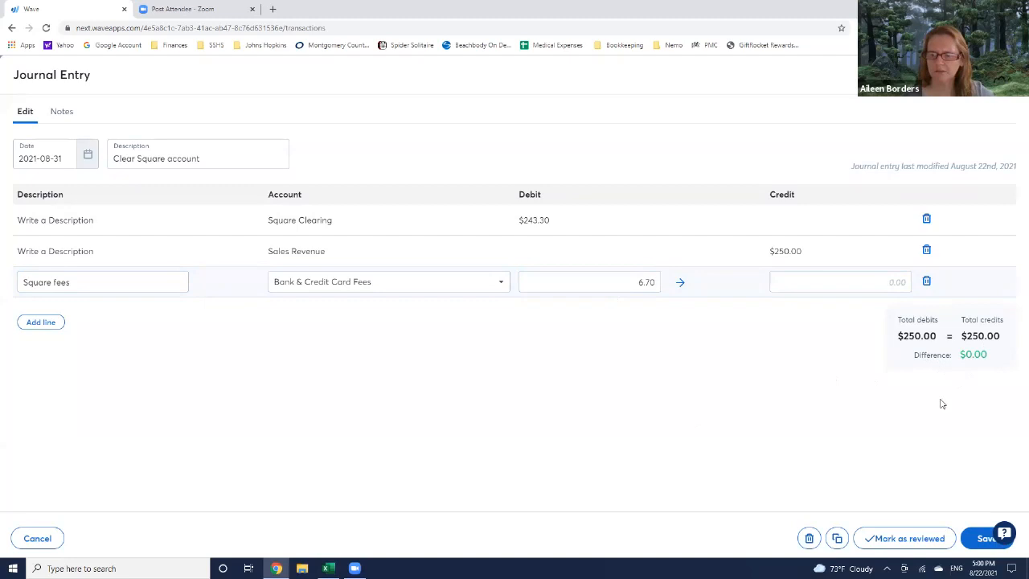
Save the journal entry and mark both the Clear Square account and Clear Paypal account transactions as reviewed.
{"action": "left_click", "coordinate": [982, 540]}
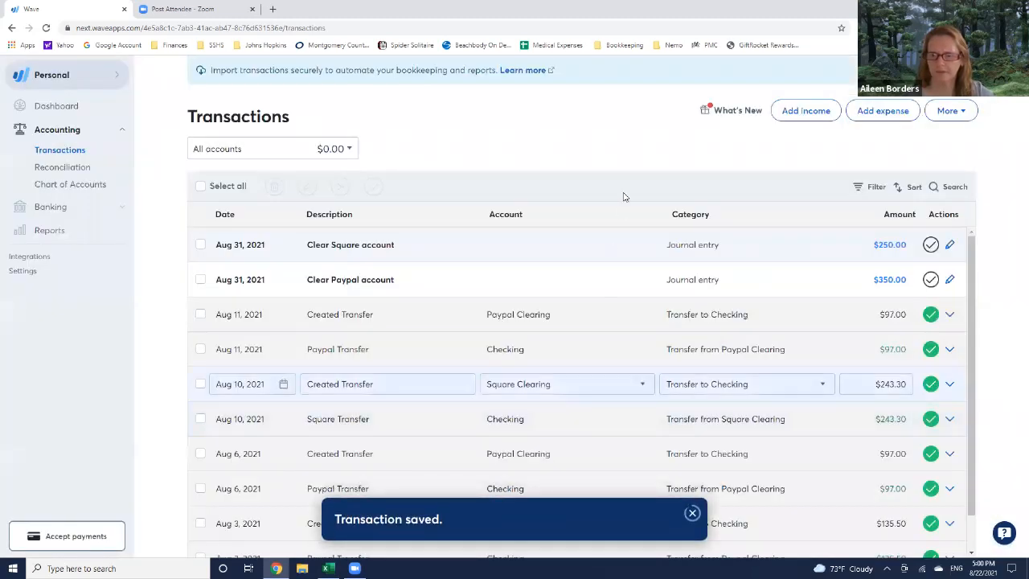
{"action": "left_click", "coordinate": [931, 245]}
{"action": "left_click", "coordinate": [930, 279]}
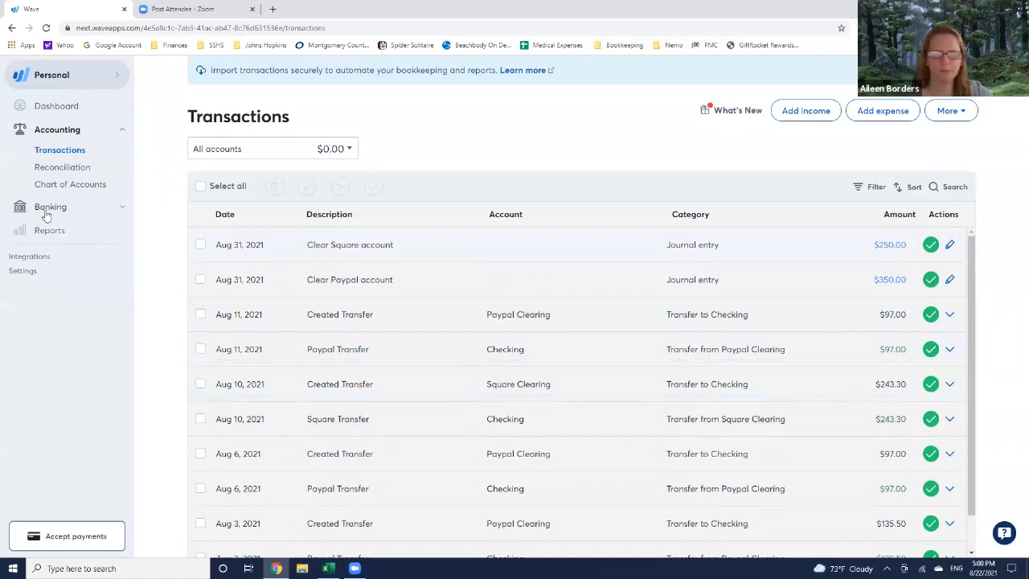
Check the Paypal Clearing and Square Clearing balances in the list of accounts.
{"action": "left_click", "coordinate": [261, 151]}
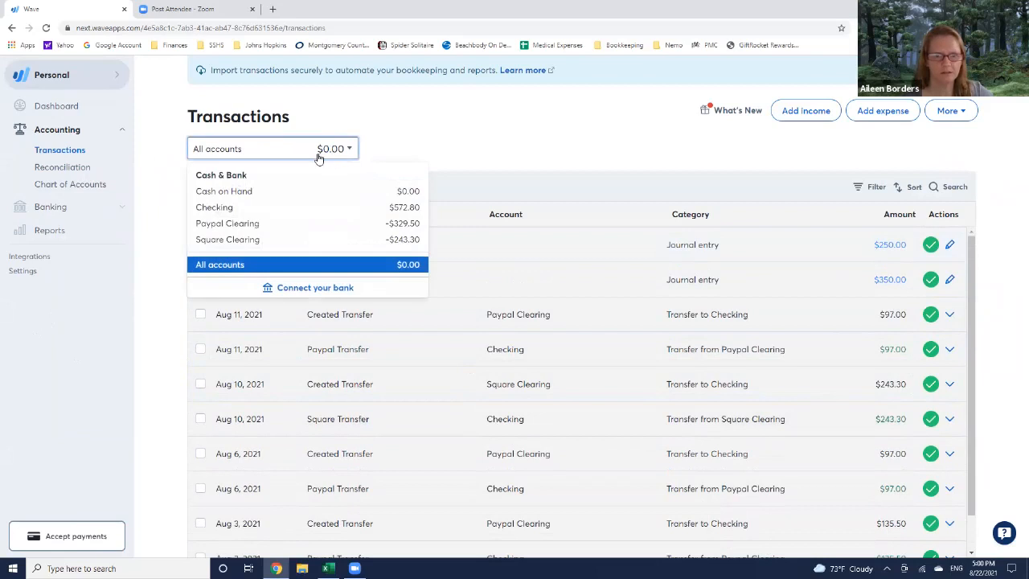
{"action": "left_click", "coordinate": [467, 146]}
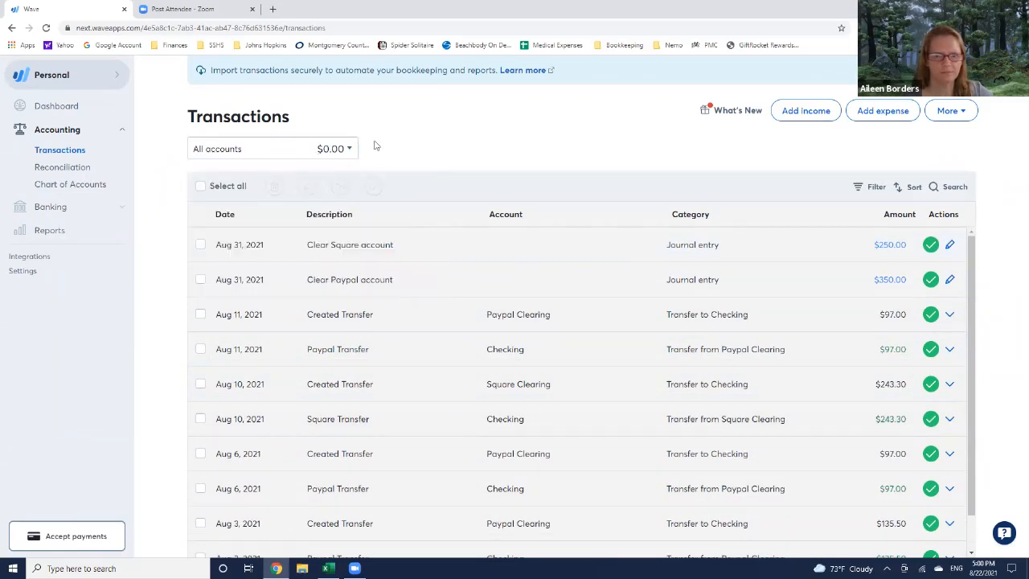
{"action": "left_click", "coordinate": [279, 145]}
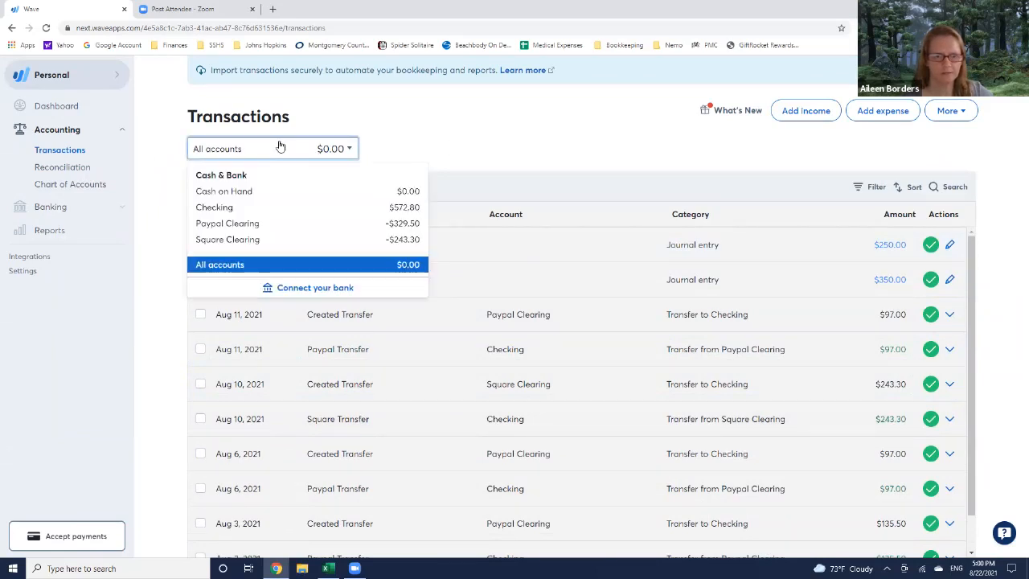
{"action": "left_click", "coordinate": [279, 146]}
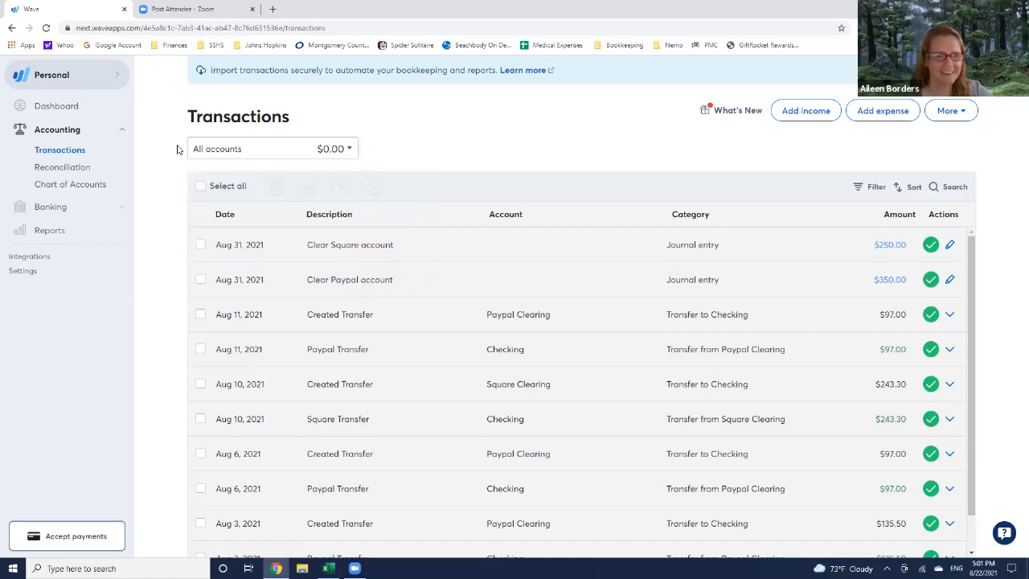
Run the Account Balances report with the end date set to 2021-08-31.
{"action": "left_click", "coordinate": [61, 232]}
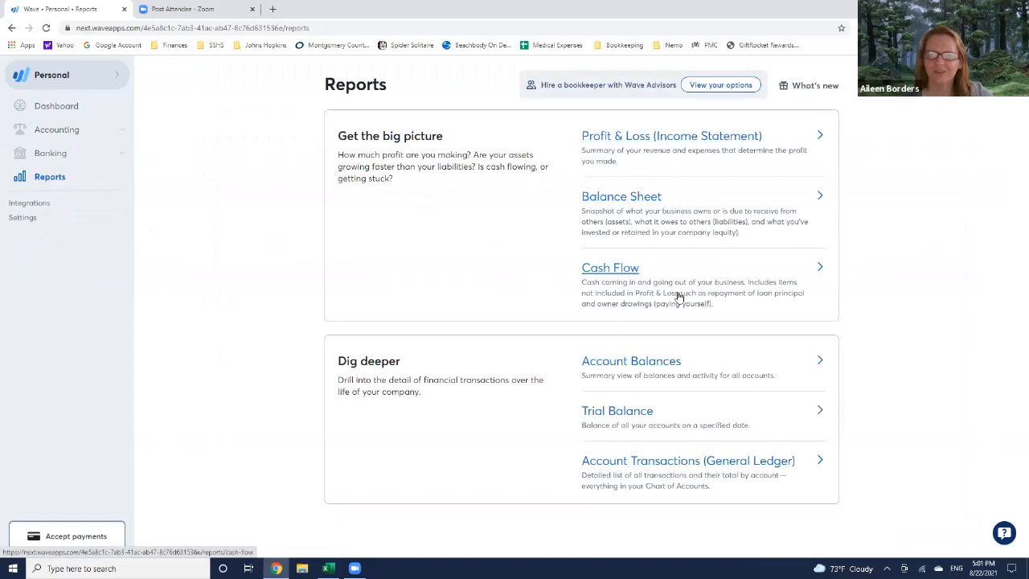
{"action": "left_click", "coordinate": [626, 363]}
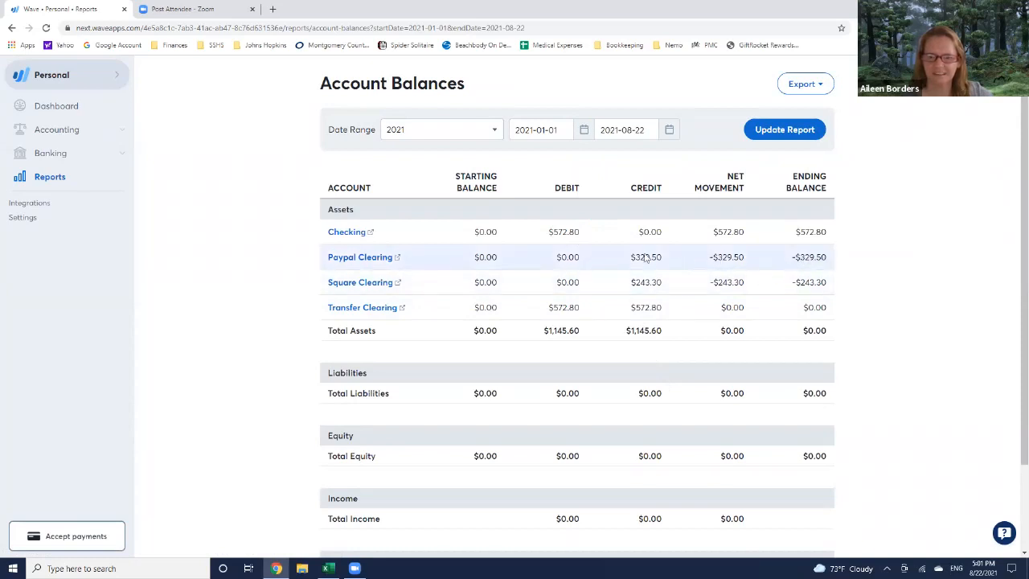
{"action": "left_click", "coordinate": [669, 131]}
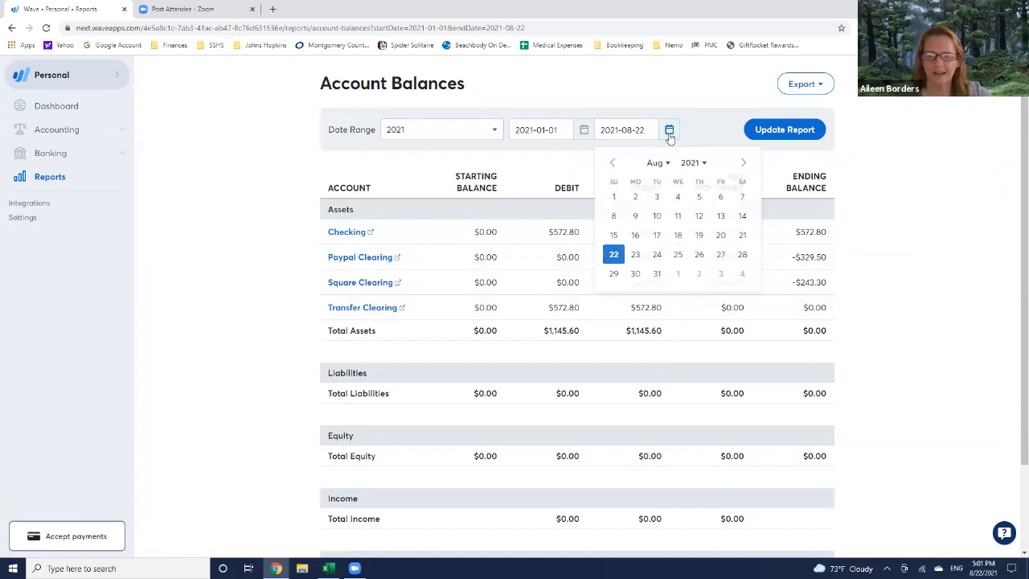
{"action": "left_click", "coordinate": [656, 275]}
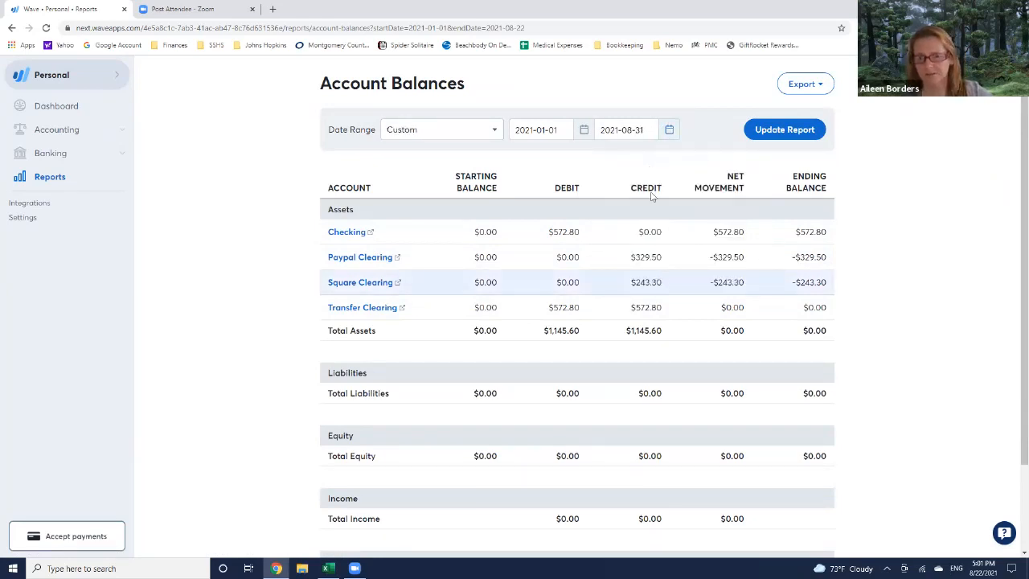
{"action": "left_click", "coordinate": [768, 132]}
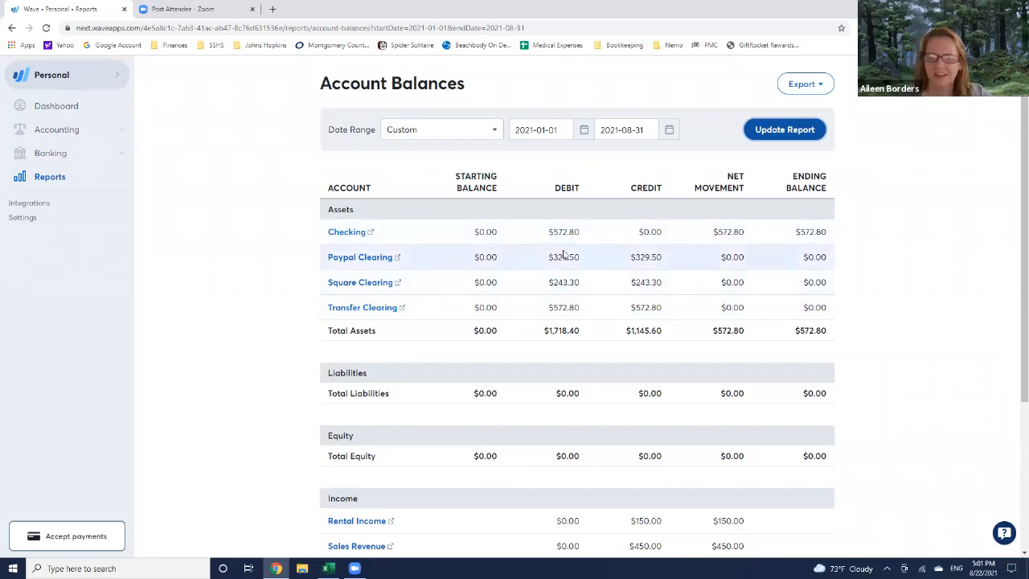
Open the Paypal Clearing account transactions from the report and rerun them with the report type Cash Basis (Paid).
{"action": "left_click", "coordinate": [349, 258]}
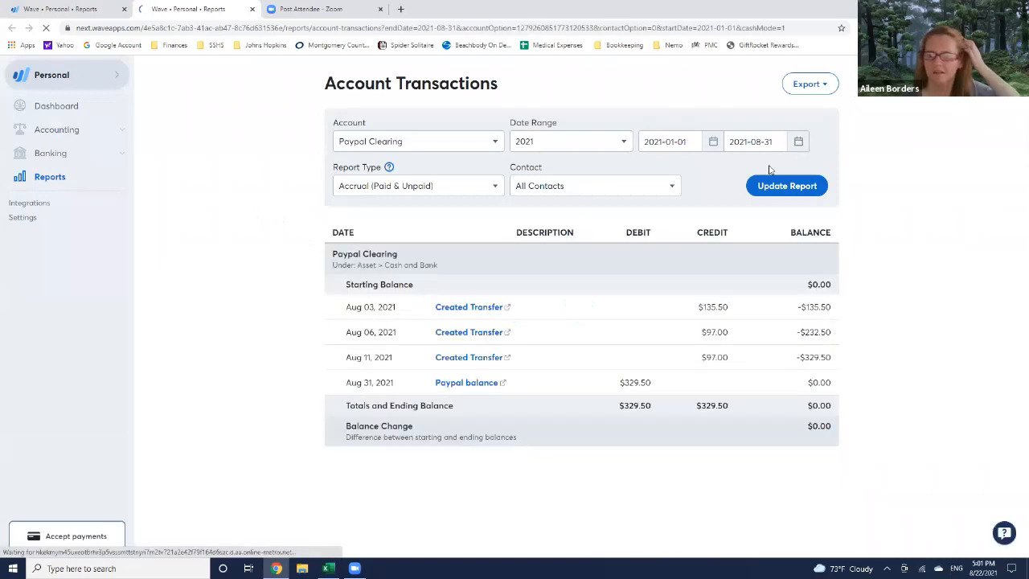
{"action": "left_click", "coordinate": [492, 190]}
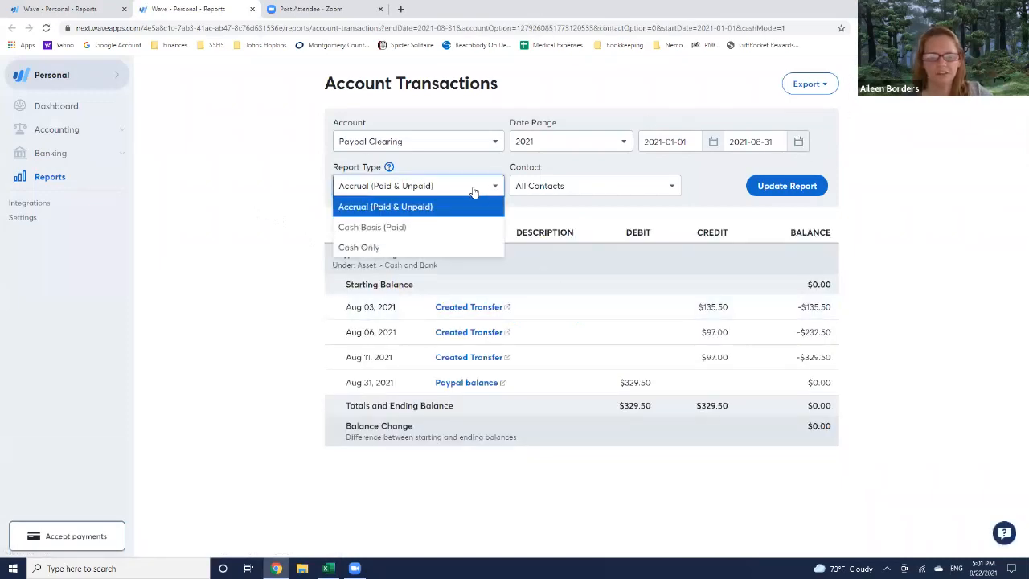
{"action": "left_click", "coordinate": [796, 191]}
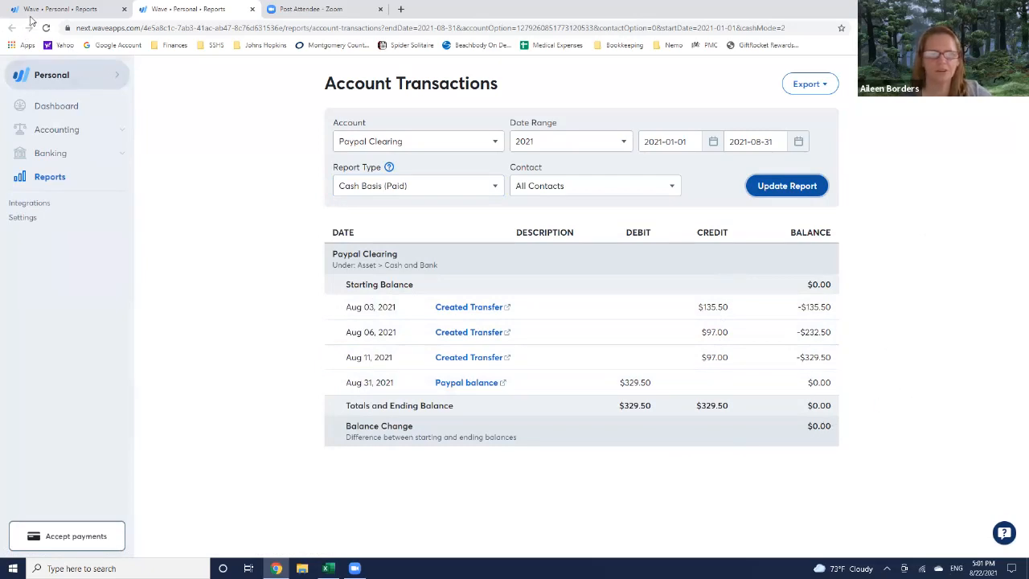
Return to the Account Balances report, open the Transactions page and review the recorded transfers and journal entries.
{"action": "left_click", "coordinate": [60, 10]}
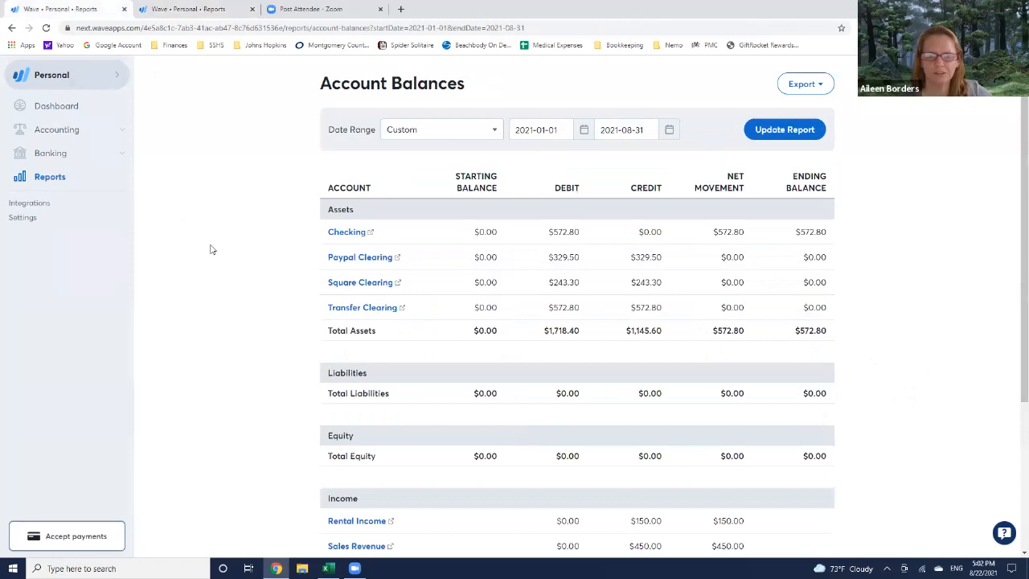
{"action": "left_click", "coordinate": [54, 135]}
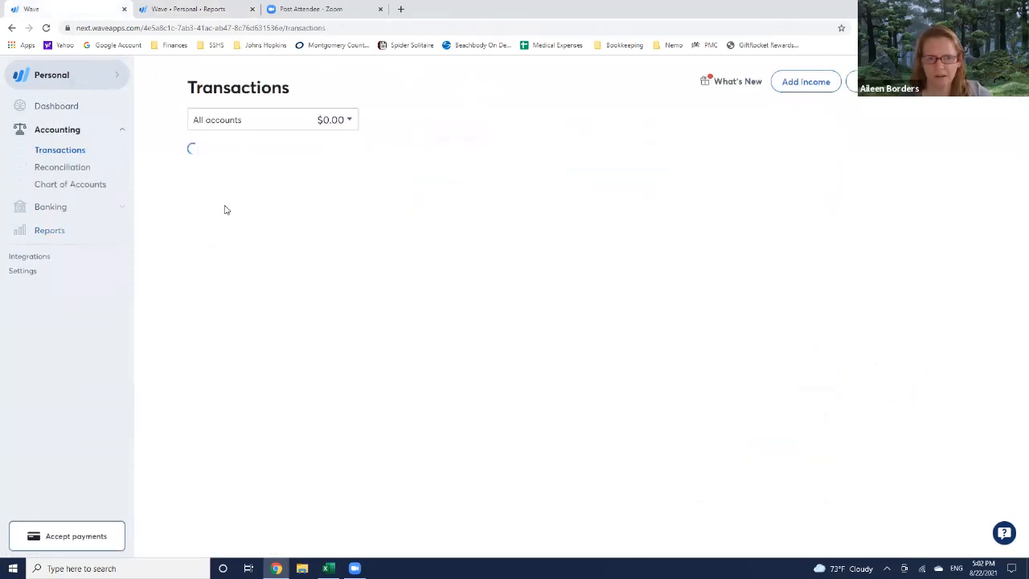
{"action": "scroll", "coordinate": [744, 296], "scroll_direction": "down", "scroll_amount": 1}
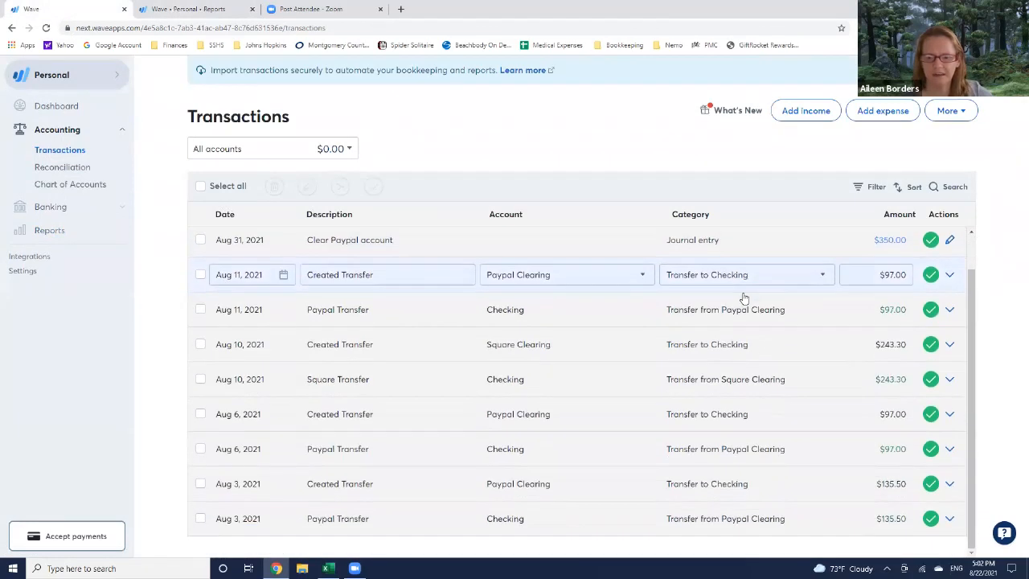
{"action": "scroll", "coordinate": [743, 297], "scroll_direction": "up", "scroll_amount": 1}
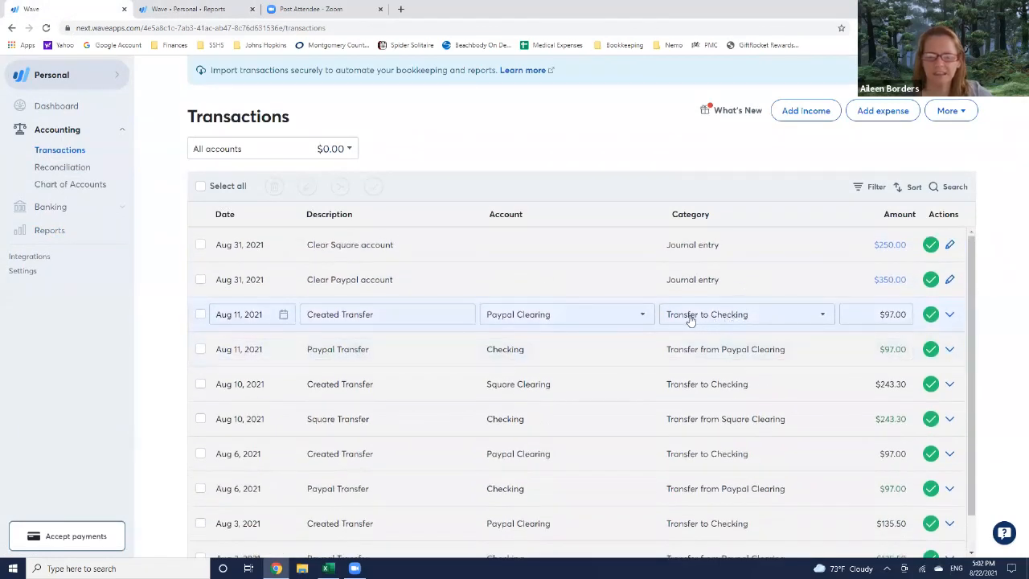